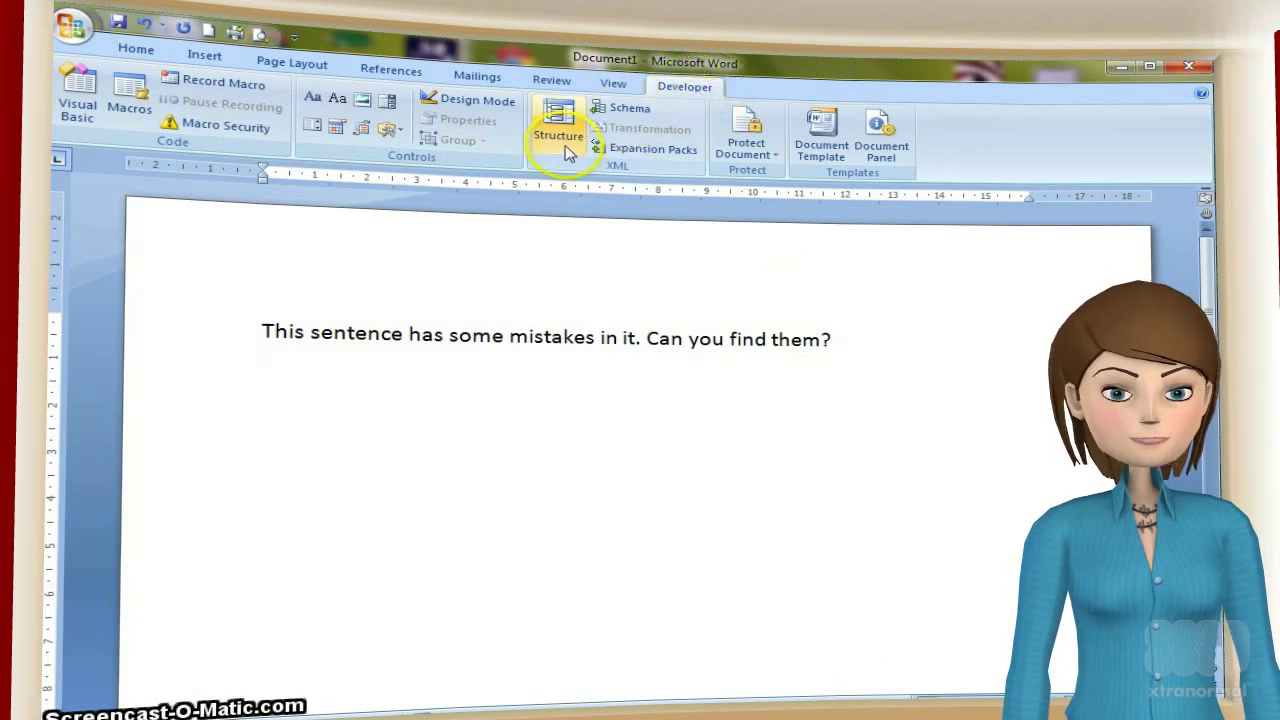
# Step: Insert a drop-down list content control below the sentence and add the choice 'this'
pyautogui.click(318, 135)
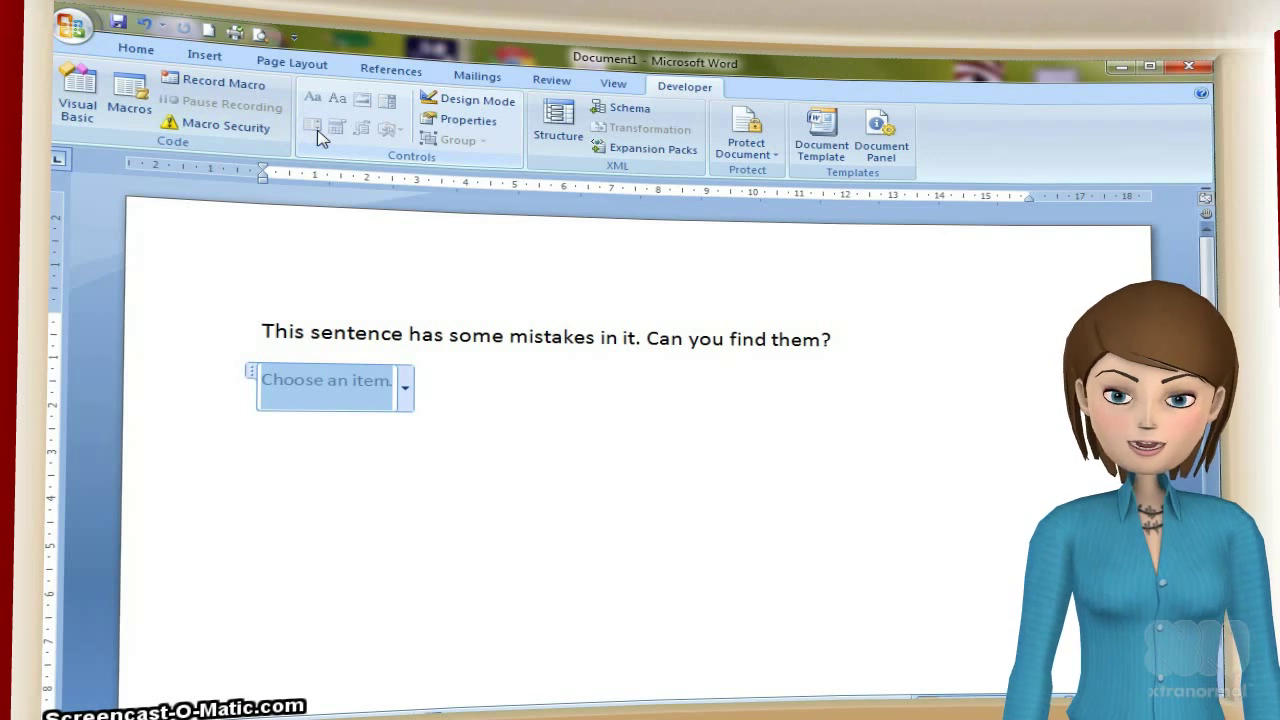
pyautogui.click(467, 122)
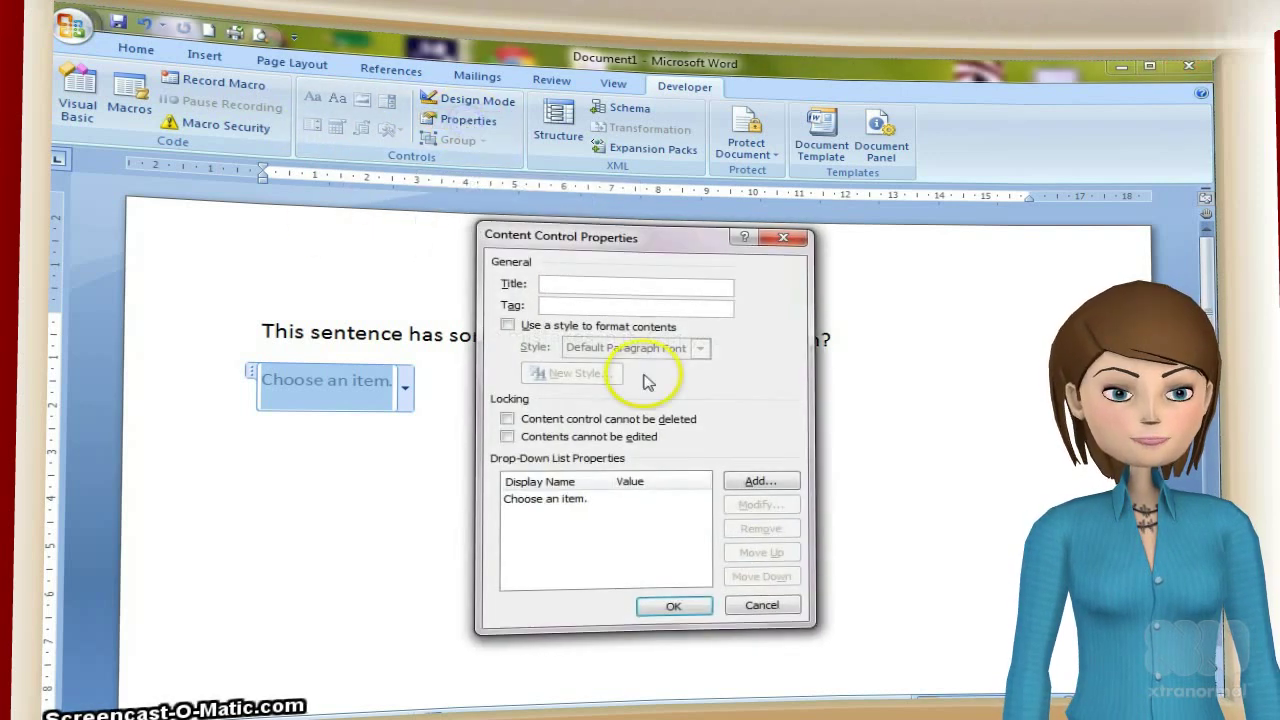
pyautogui.click(742, 483)
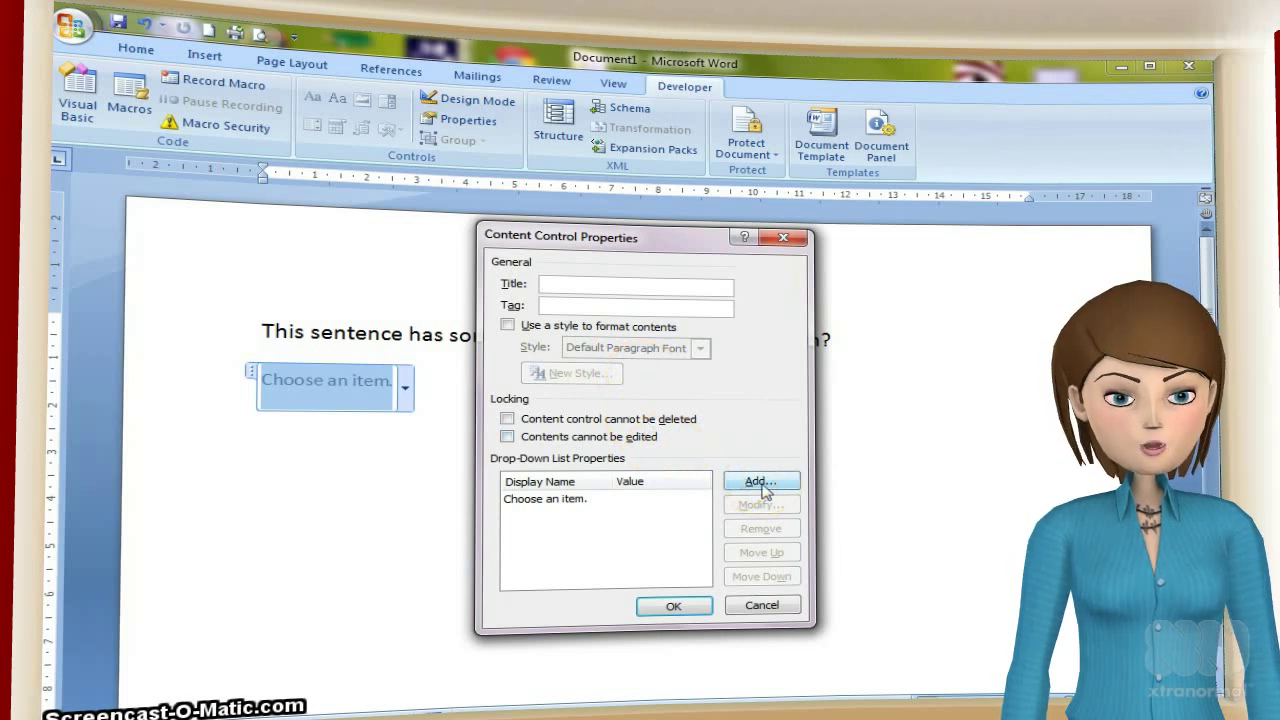
pyautogui.click(760, 483)
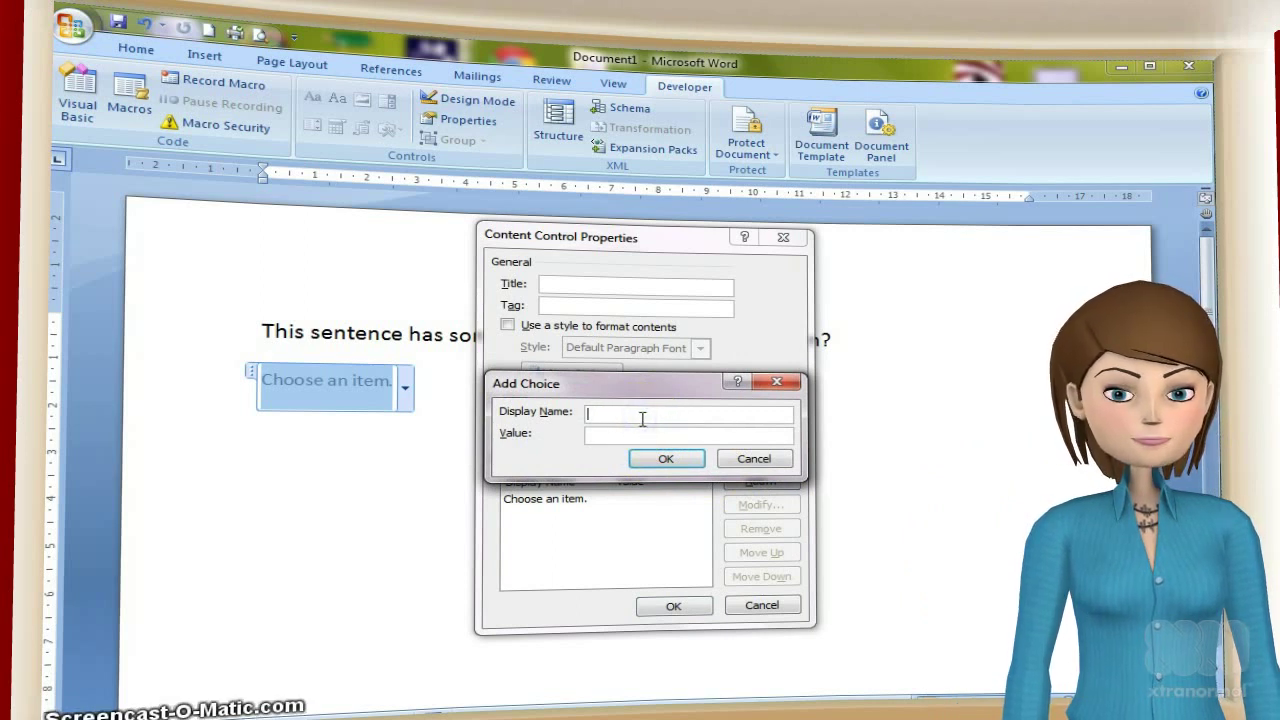
pyautogui.write('this')
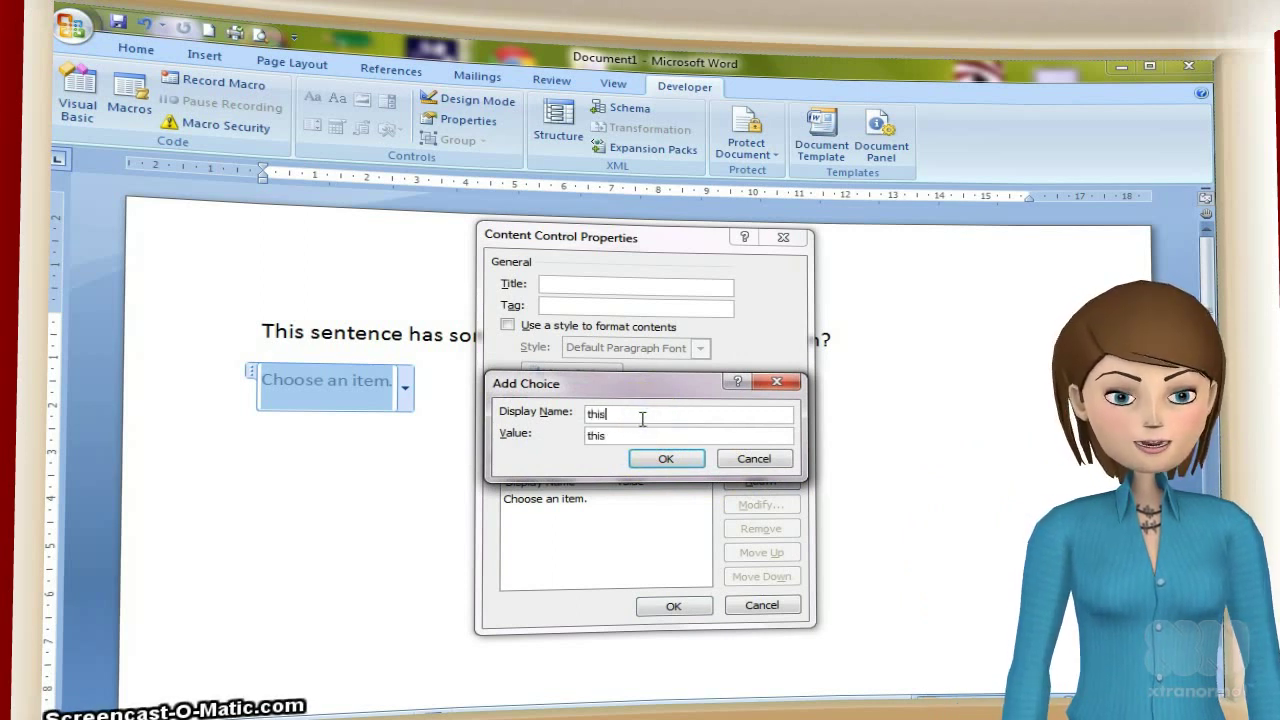
pyautogui.click(666, 460)
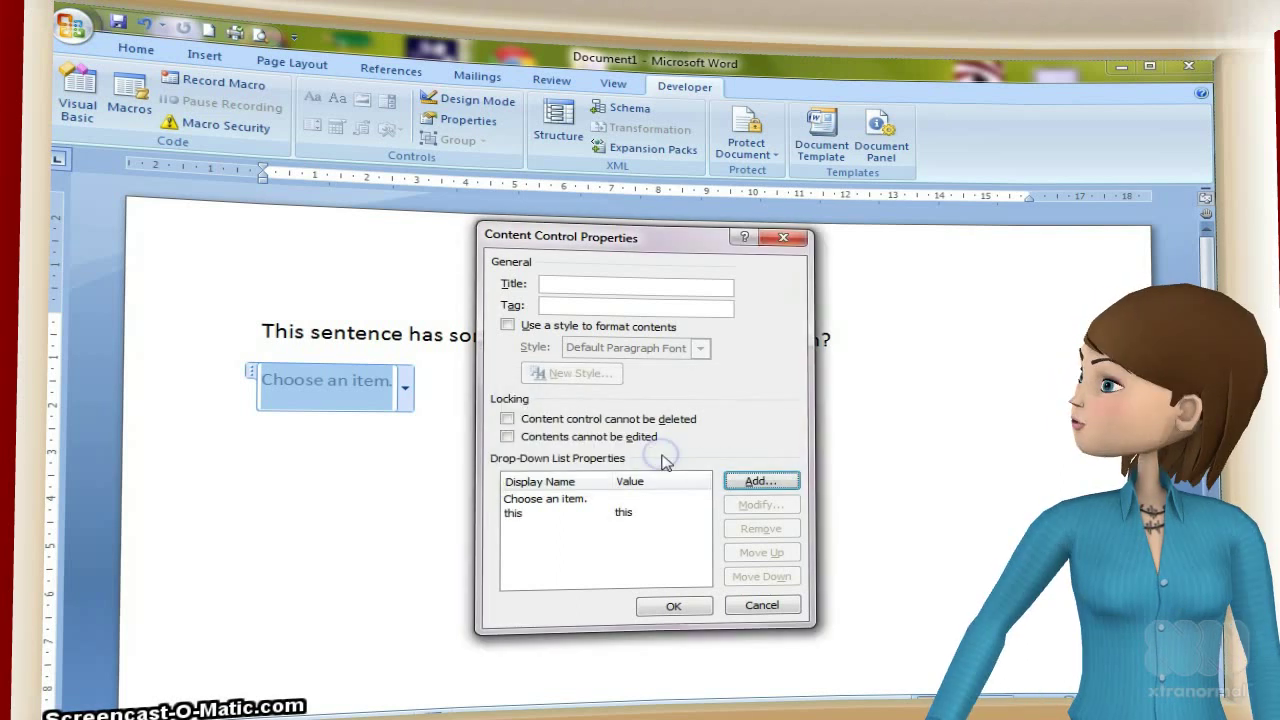
# Step: Add the choice 'This' and start entering 'THIS' as a third choice
pyautogui.click(752, 482)
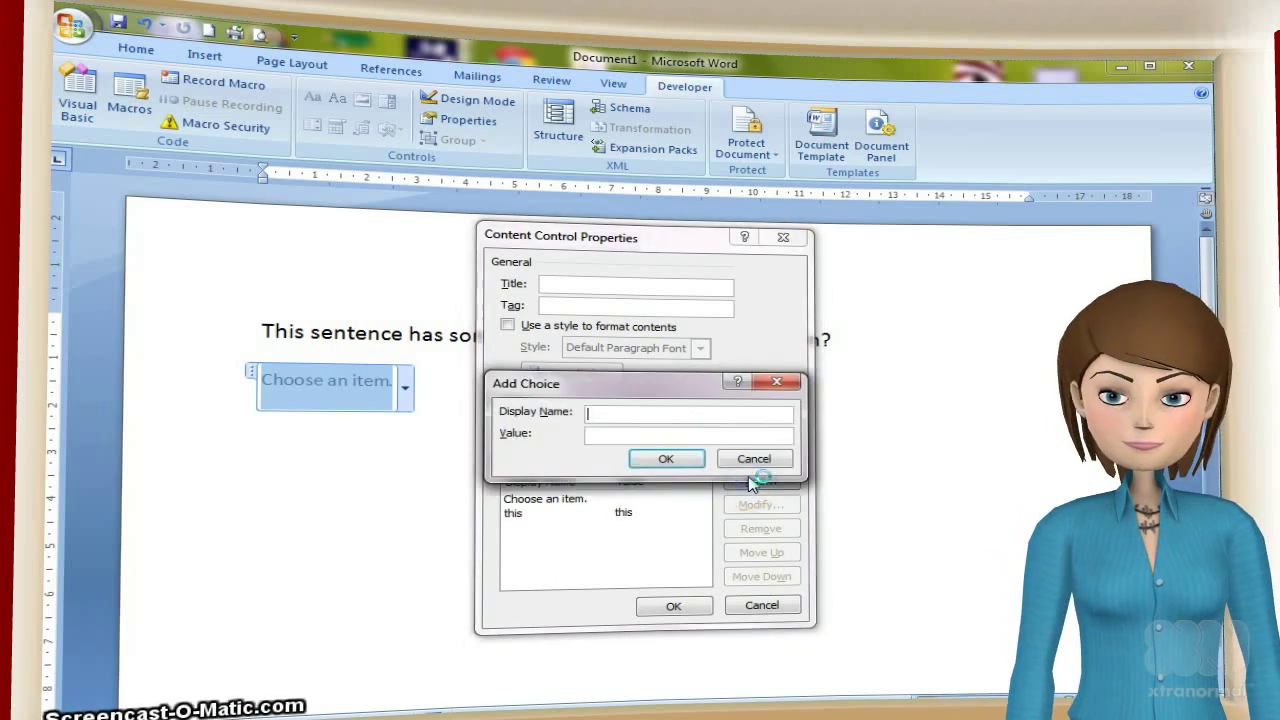
pyautogui.click(598, 416)
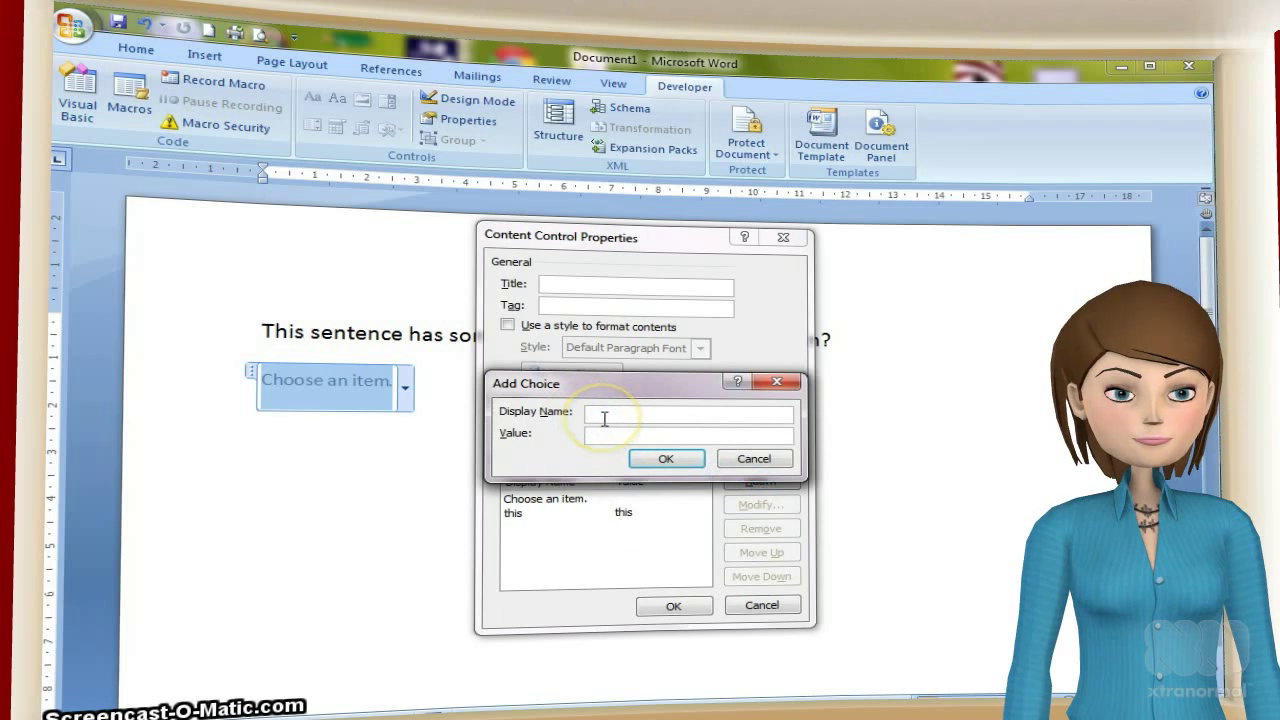
pyautogui.write('This')
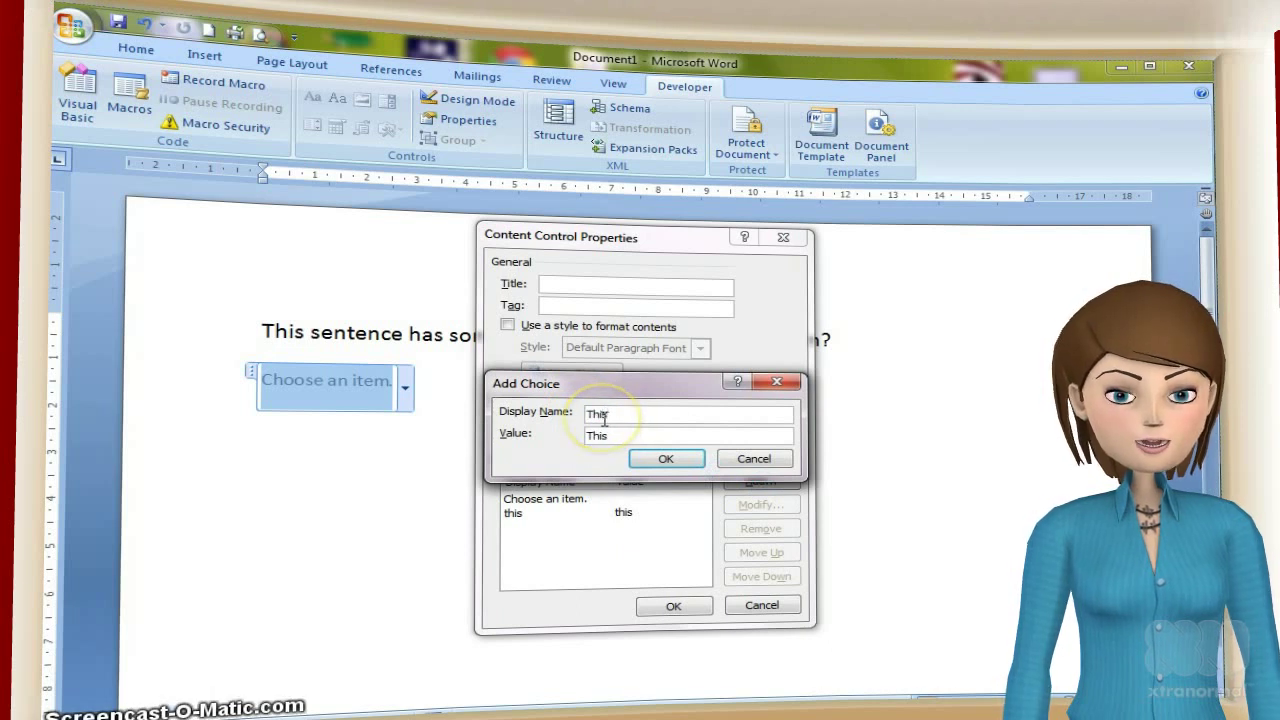
pyautogui.click(664, 460)
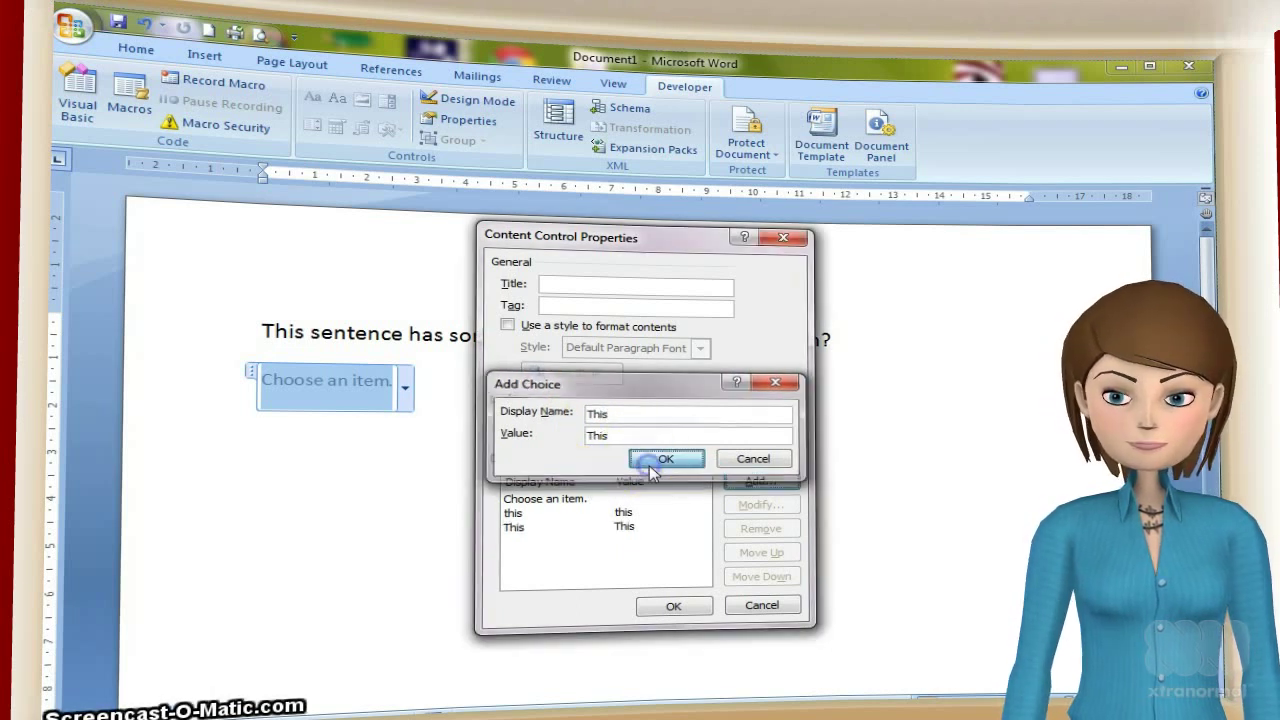
pyautogui.click(748, 481)
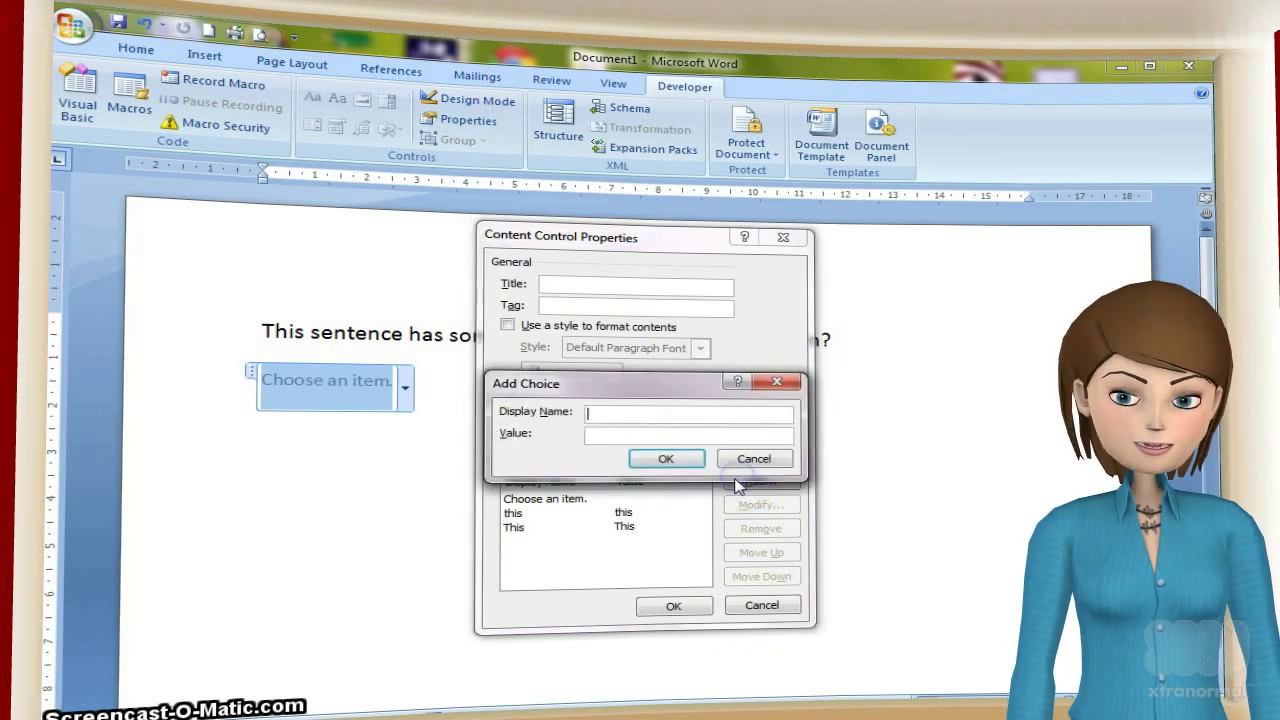
pyautogui.click(636, 411)
pyautogui.click(625, 411)
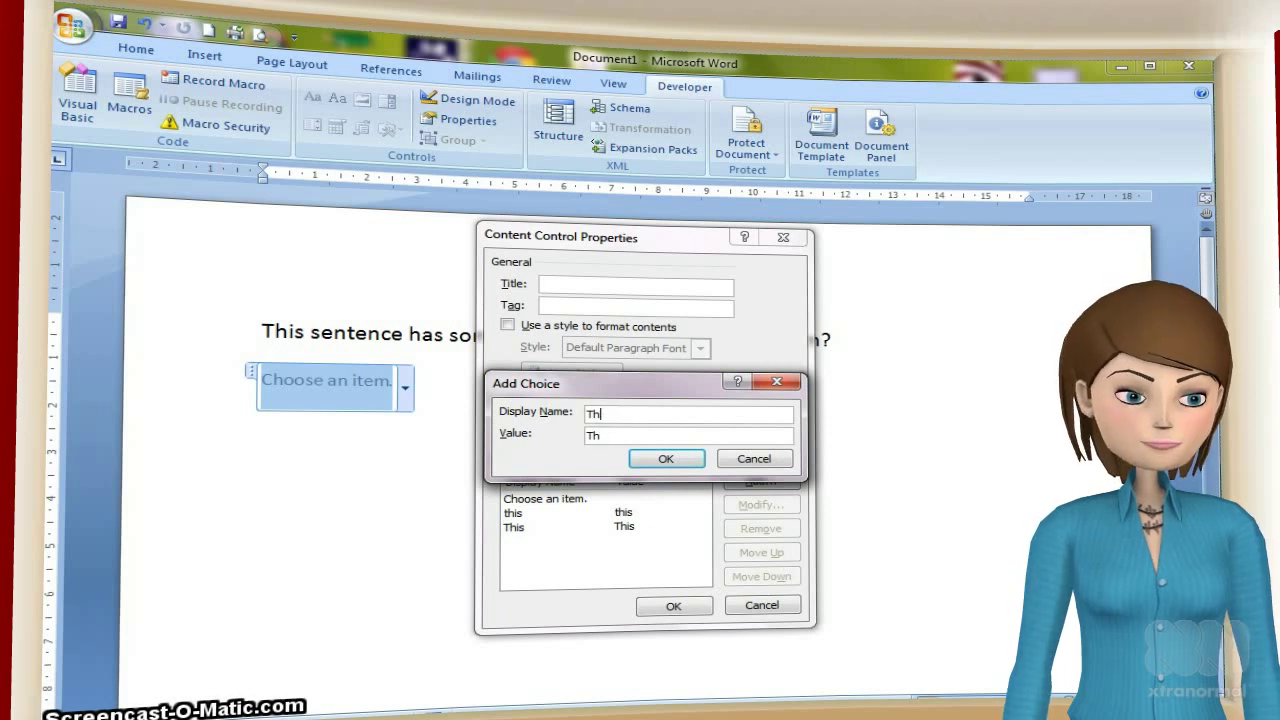
pyautogui.write('Th')
pyautogui.press('BackSpace')
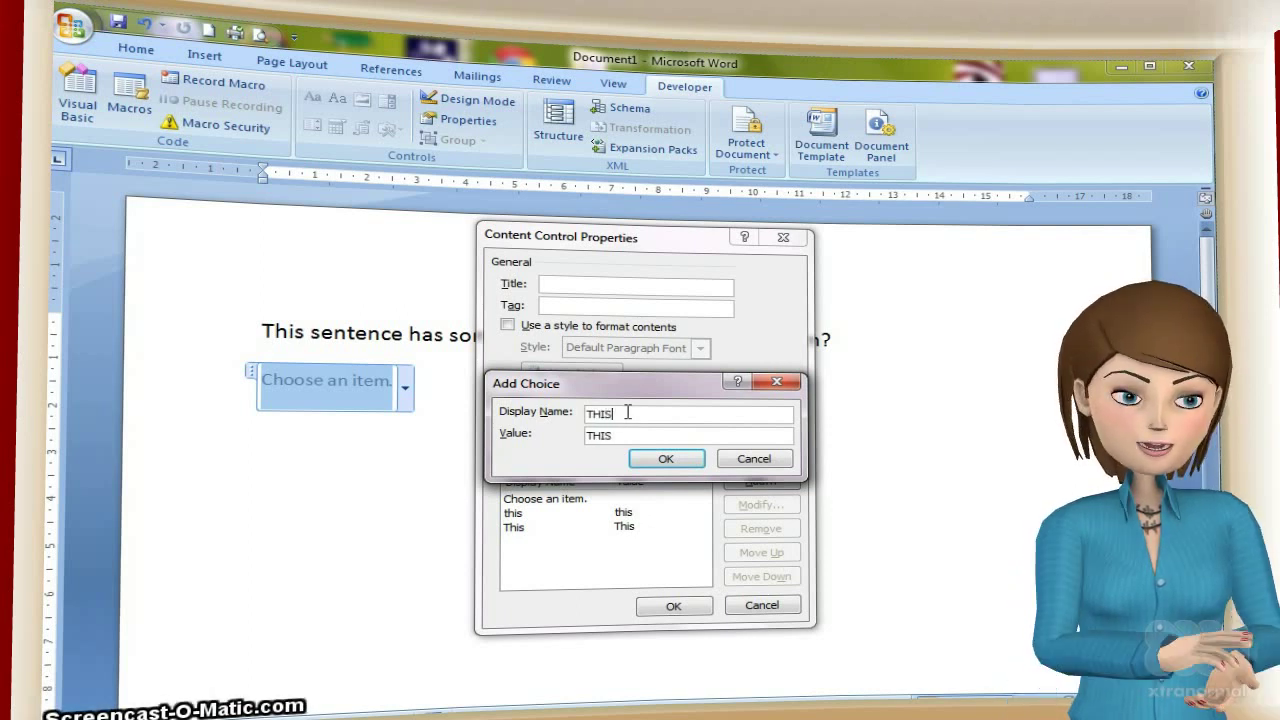
# Step: Add 'THIS' as a choice, remove the 'Choose an item.' placeholder, and close the properties
pyautogui.click(688, 459)
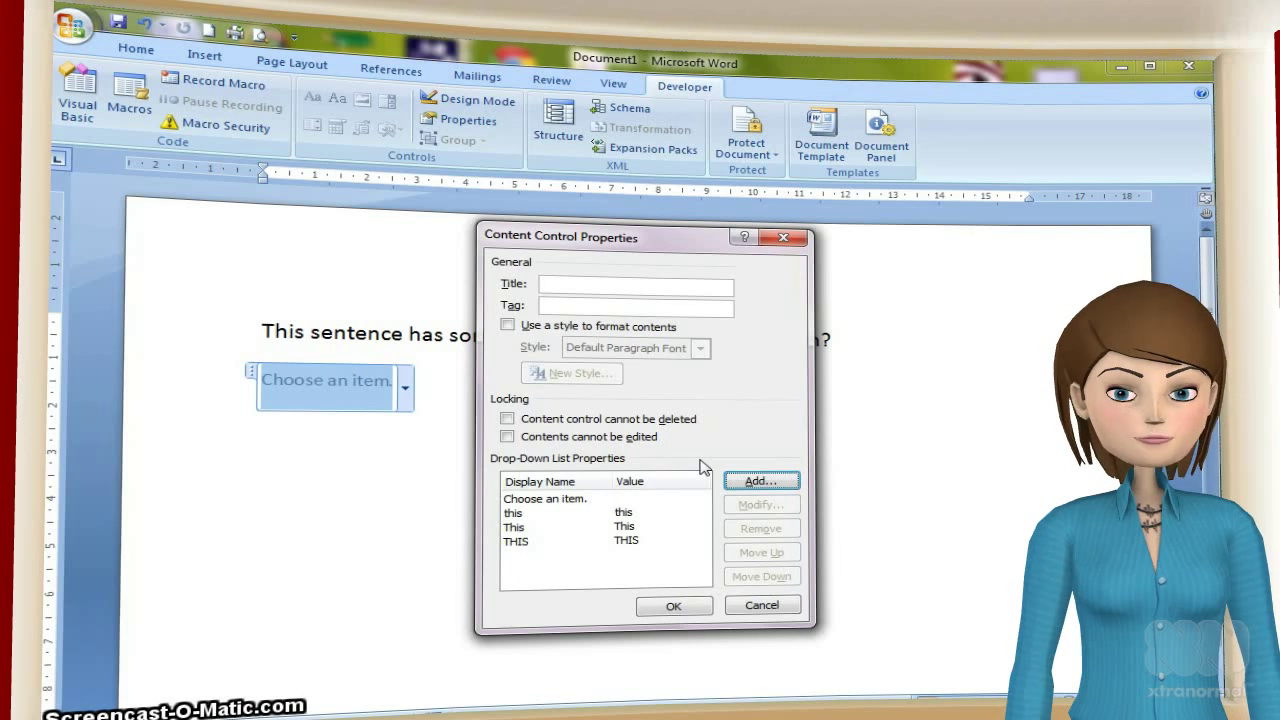
pyautogui.click(578, 505)
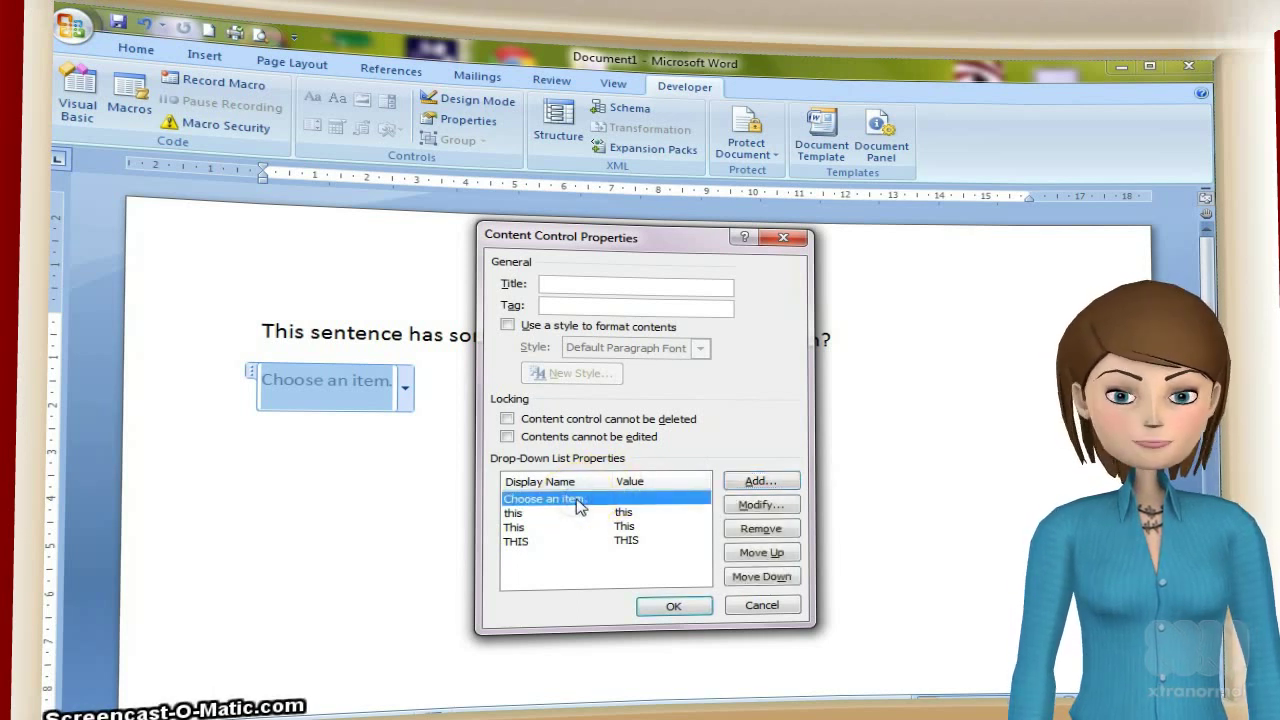
pyautogui.click(793, 533)
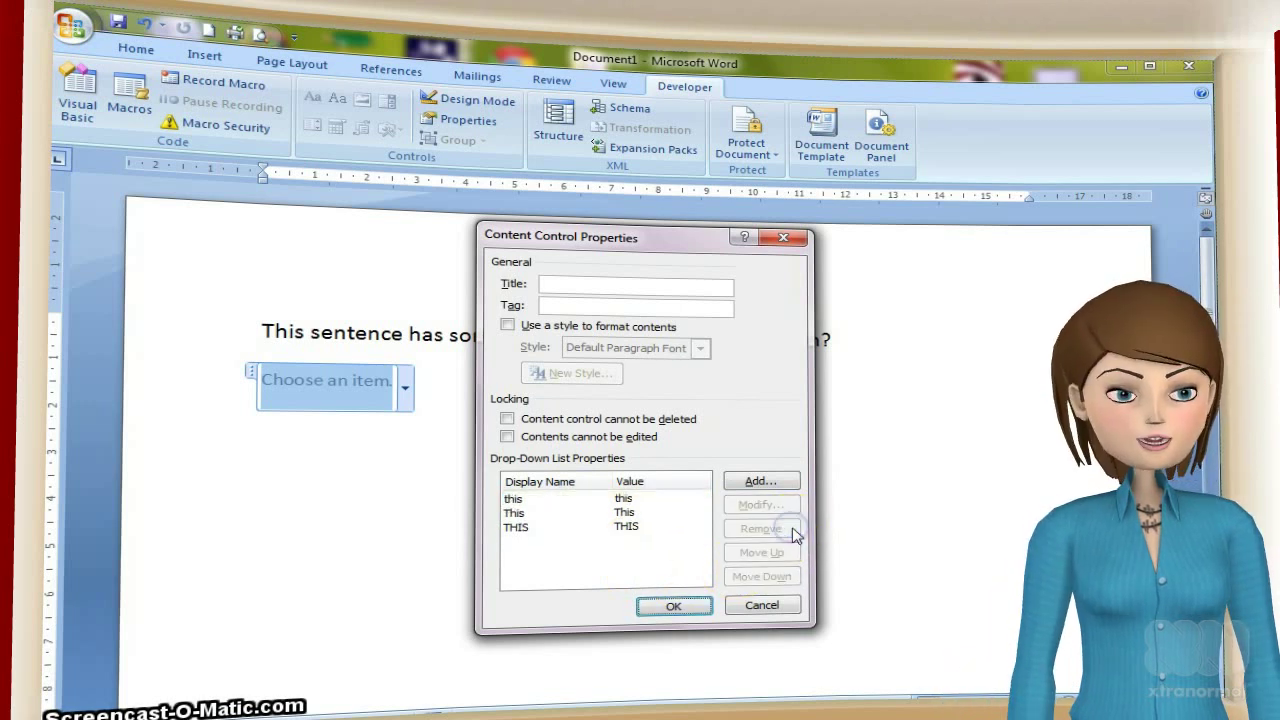
pyautogui.click(690, 607)
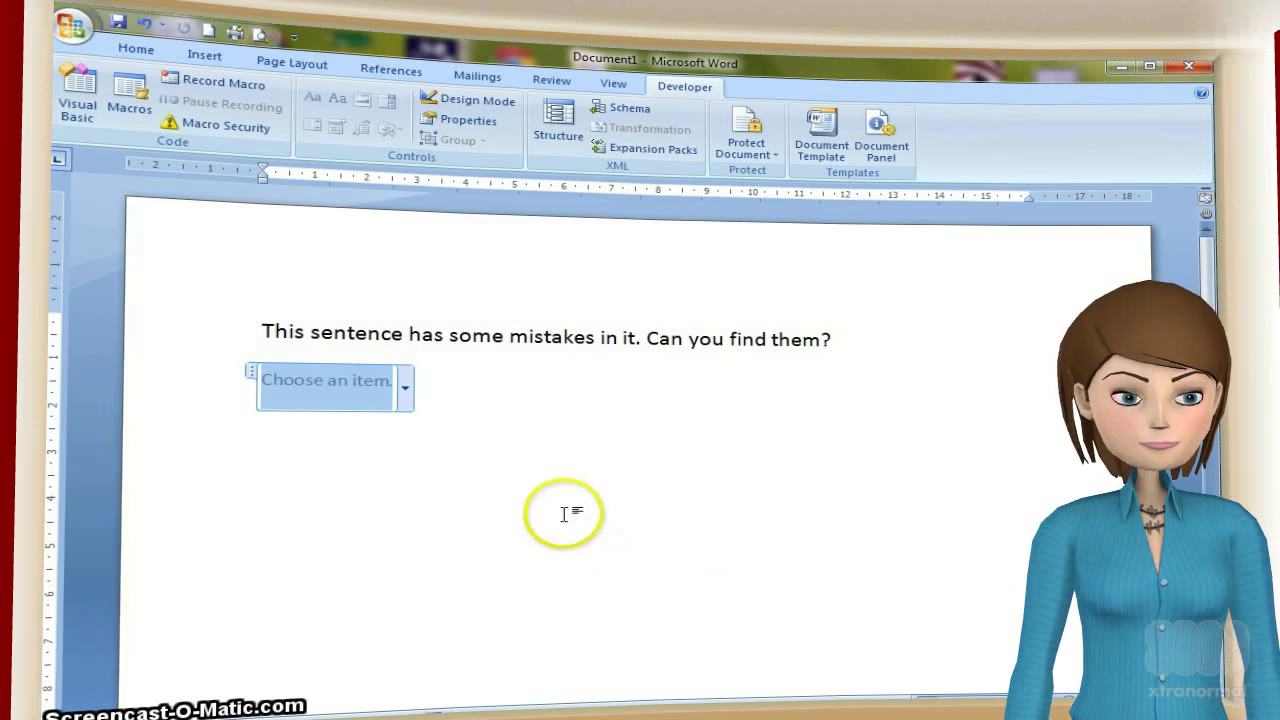
# Step: Set the drop-down to show 'this' and place the caret after it
pyautogui.click(407, 390)
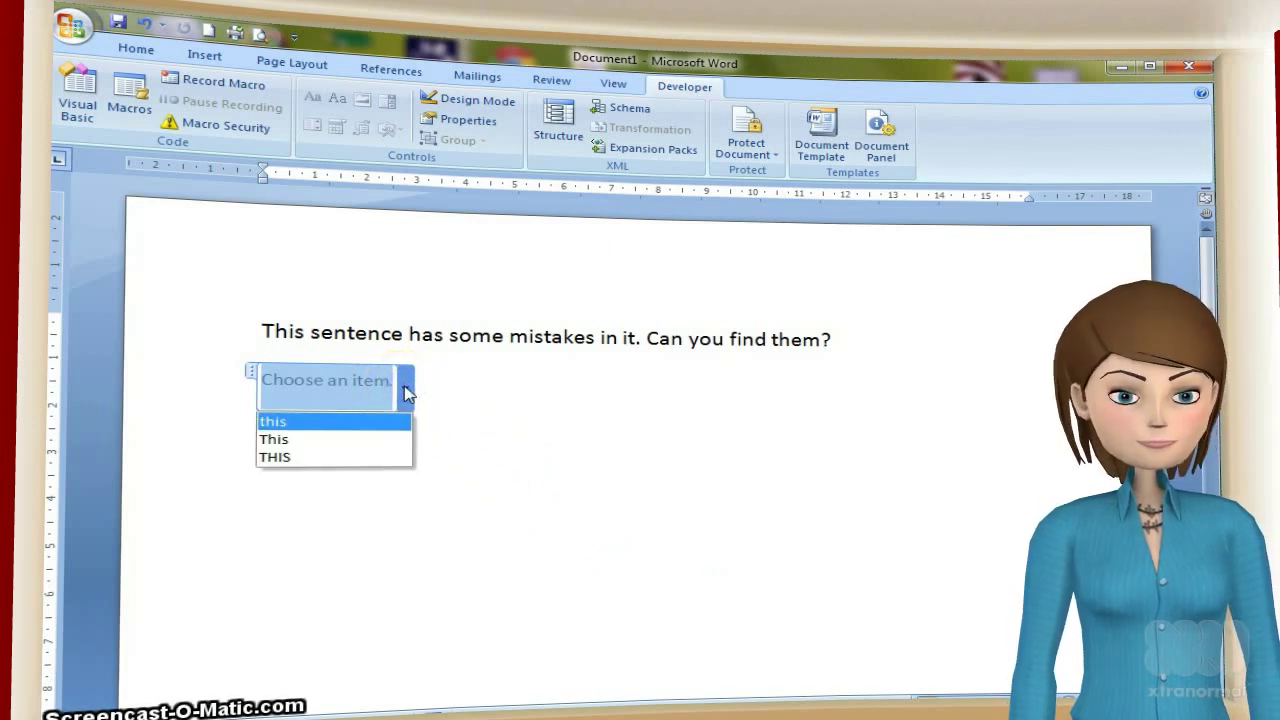
pyautogui.click(382, 432)
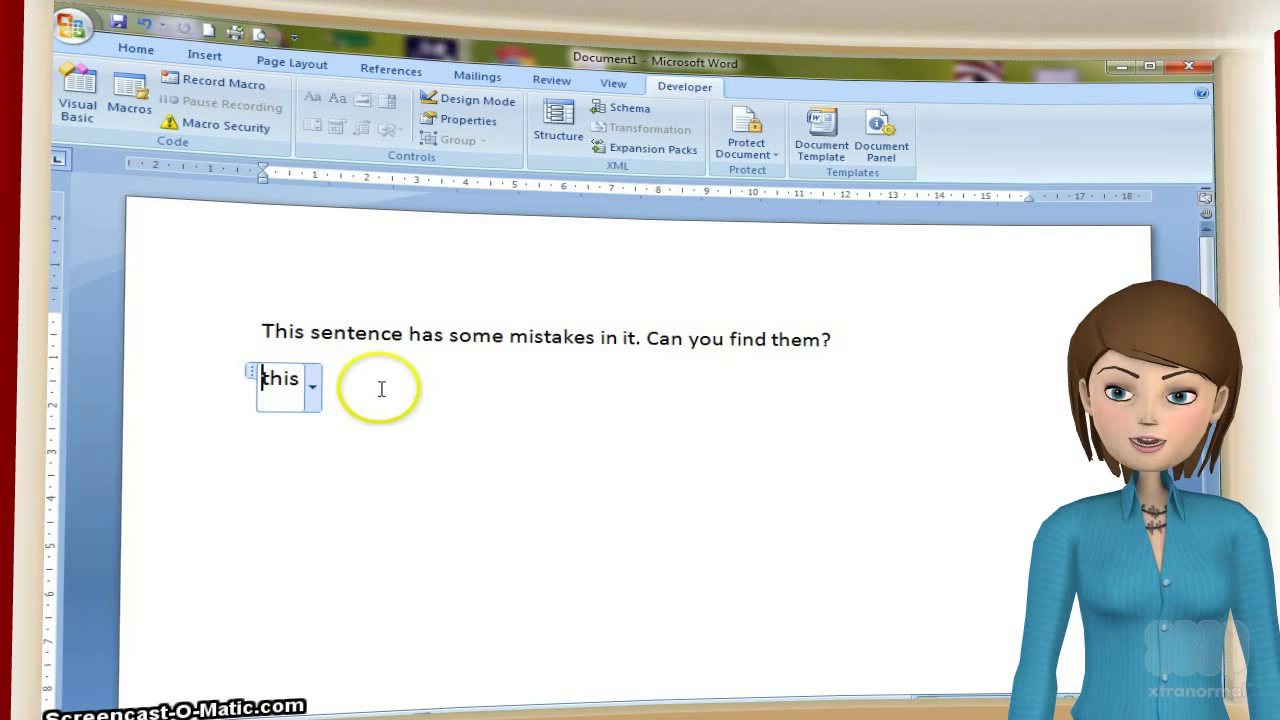
pyautogui.click(380, 384)
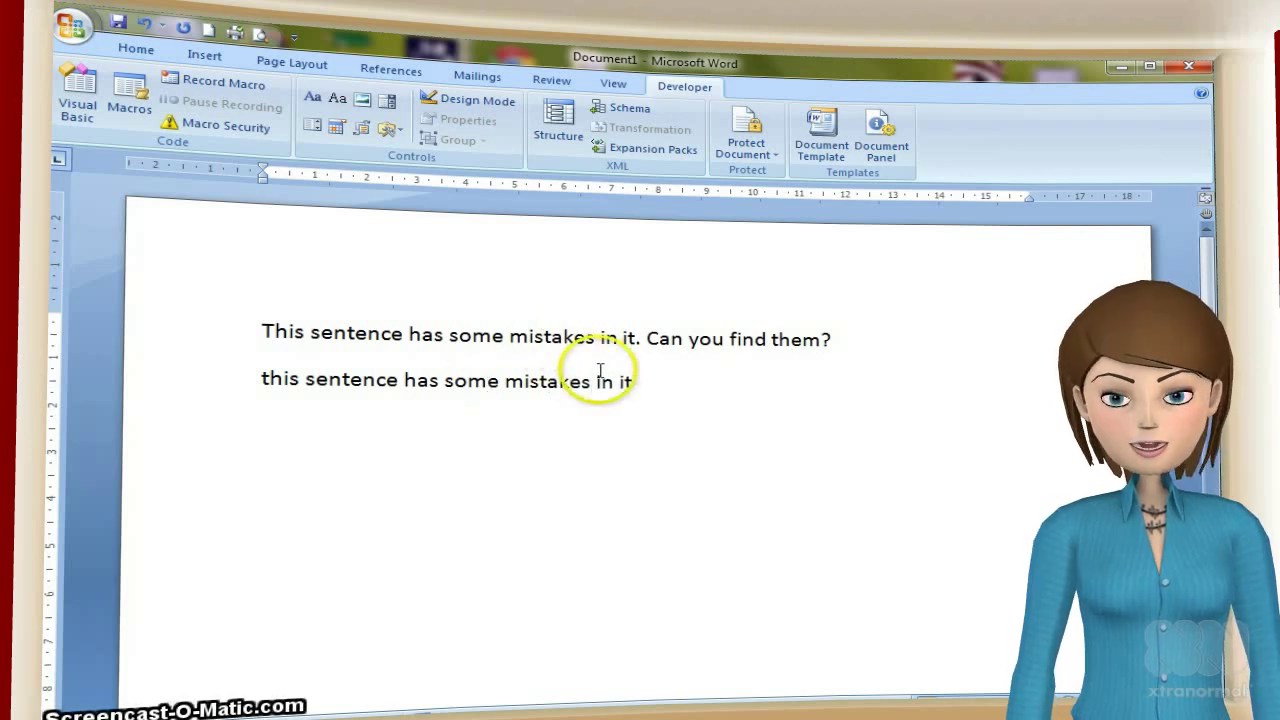
# Step: Turn the word 'it' on the second line into a drop-down control with the choice 'it'
pyautogui.click(628, 384)
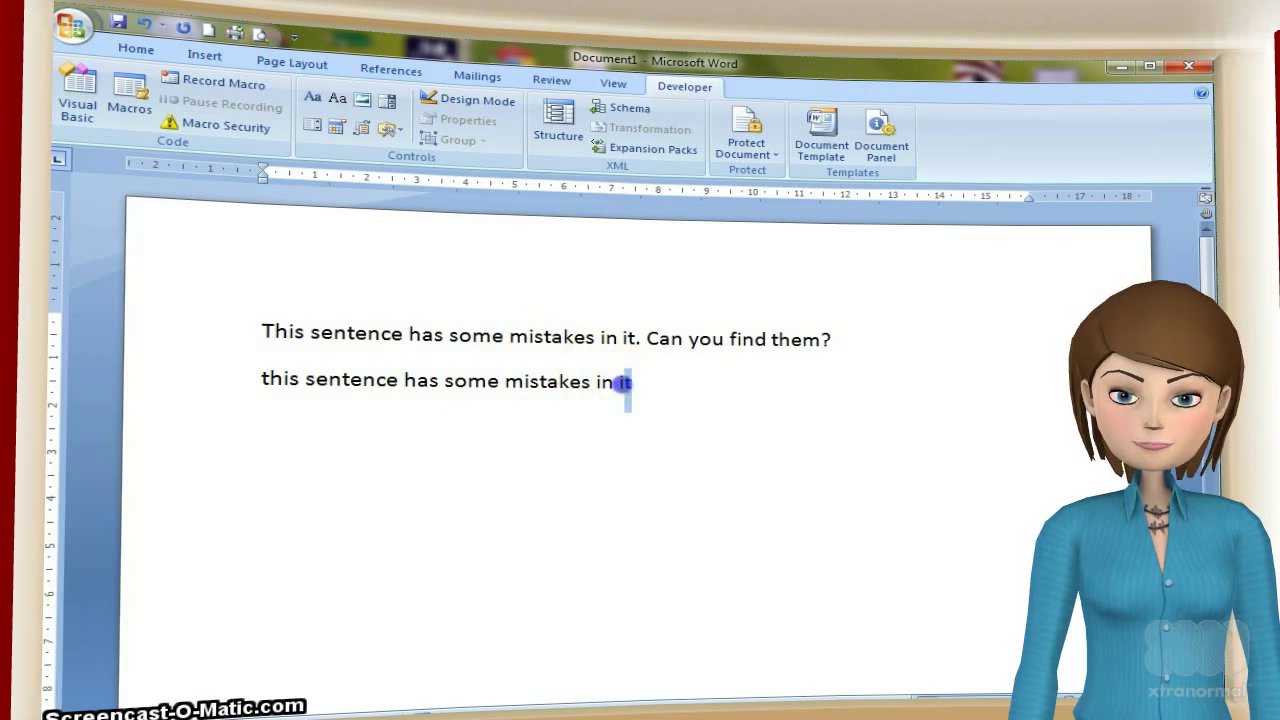
pyautogui.click(312, 126)
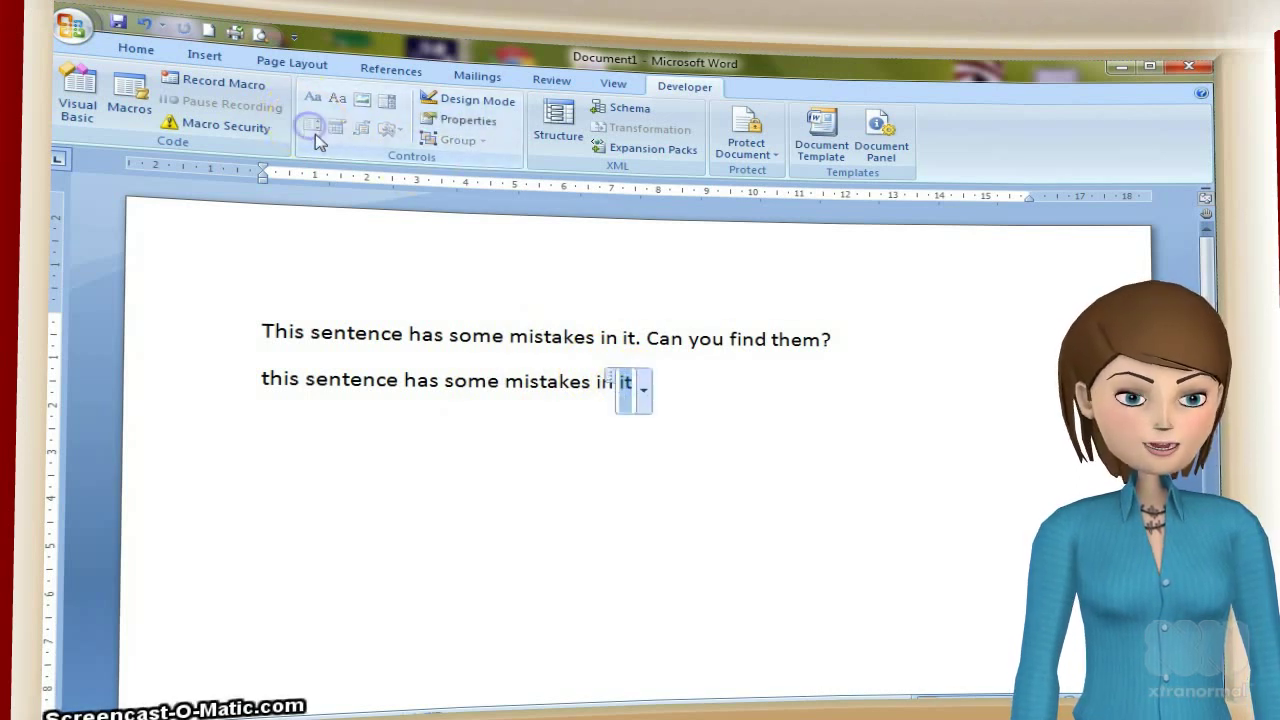
pyautogui.click(466, 120)
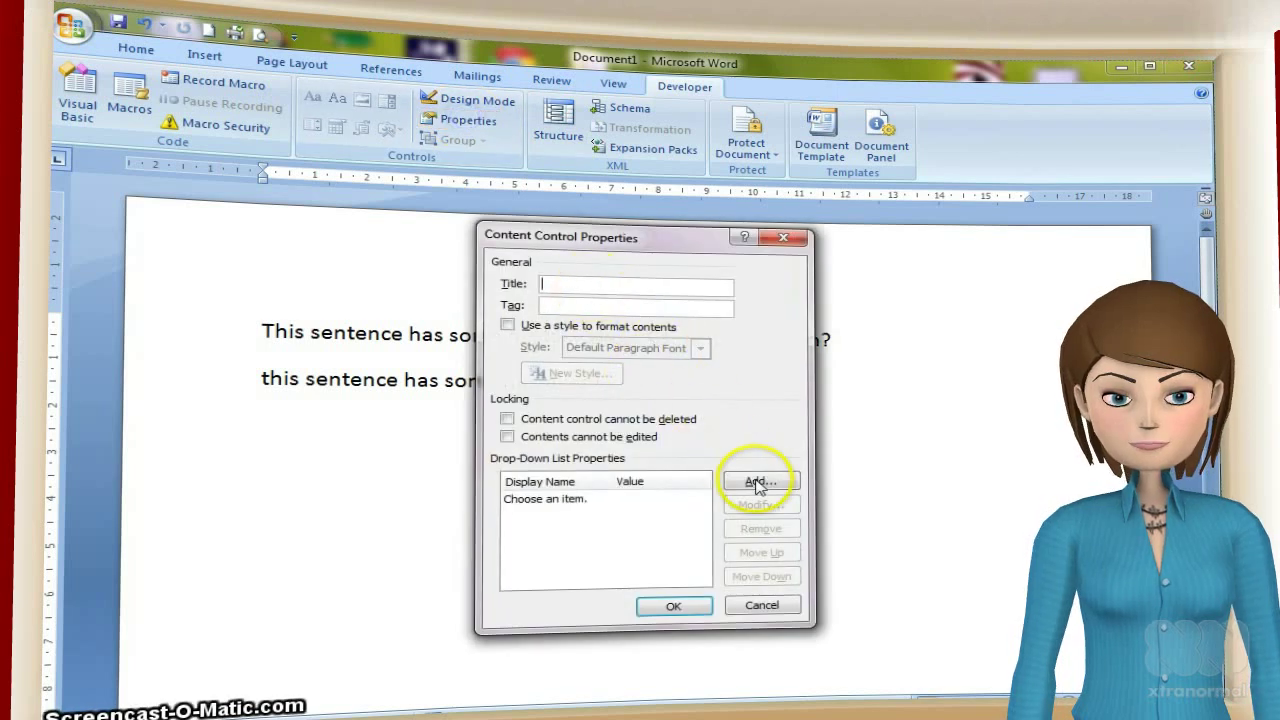
pyautogui.click(760, 483)
pyautogui.click(682, 418)
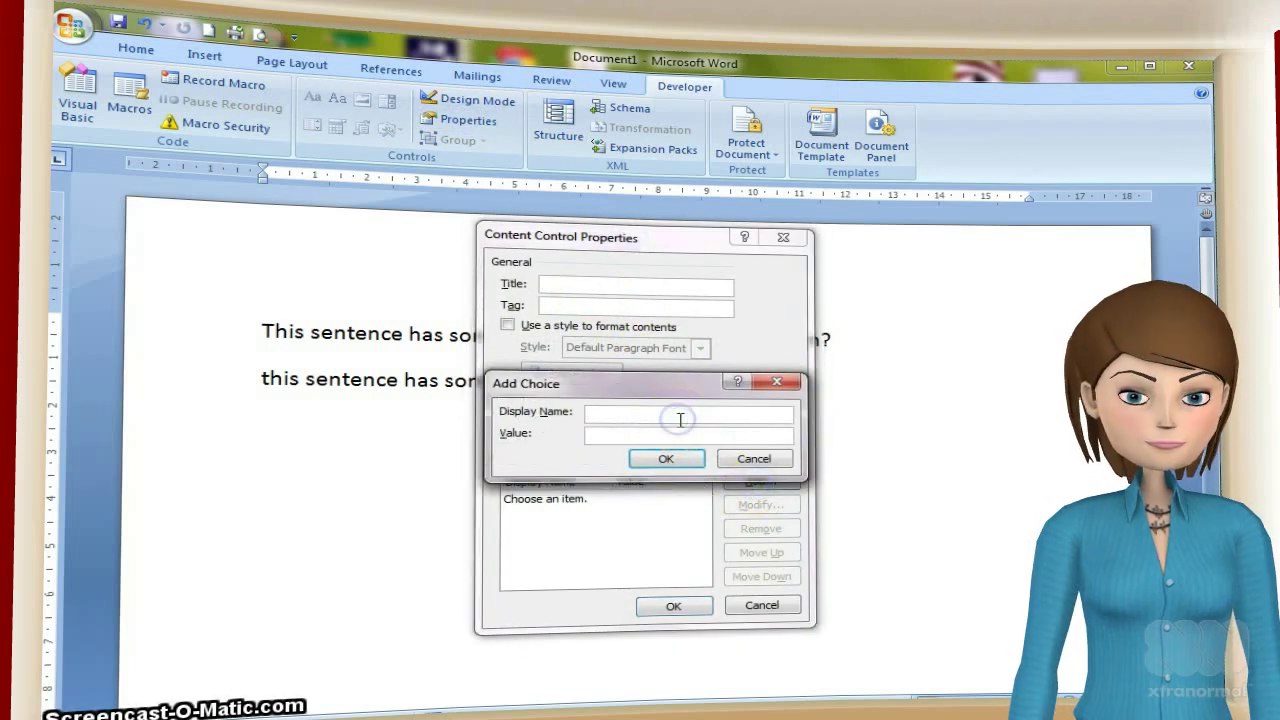
pyautogui.click(666, 458)
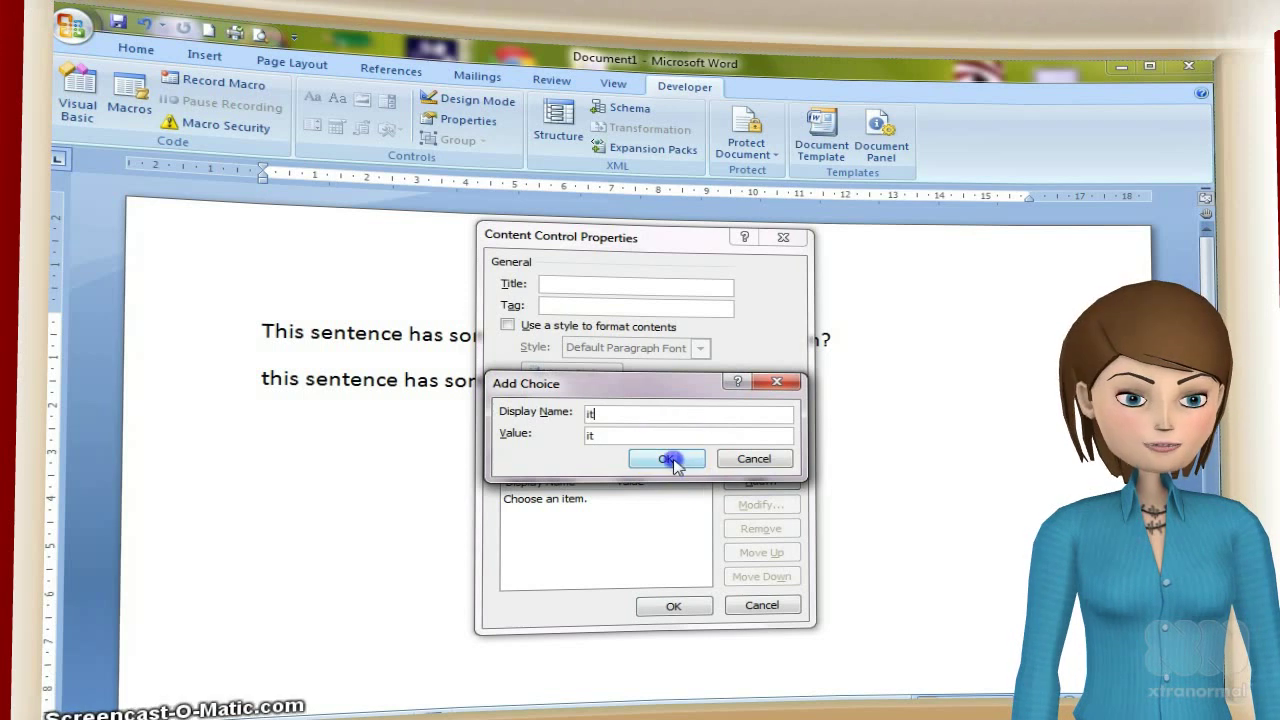
# Step: Add the choice 'it.', remove the 'Choose an item.' placeholder, and deselect the control
pyautogui.click(758, 481)
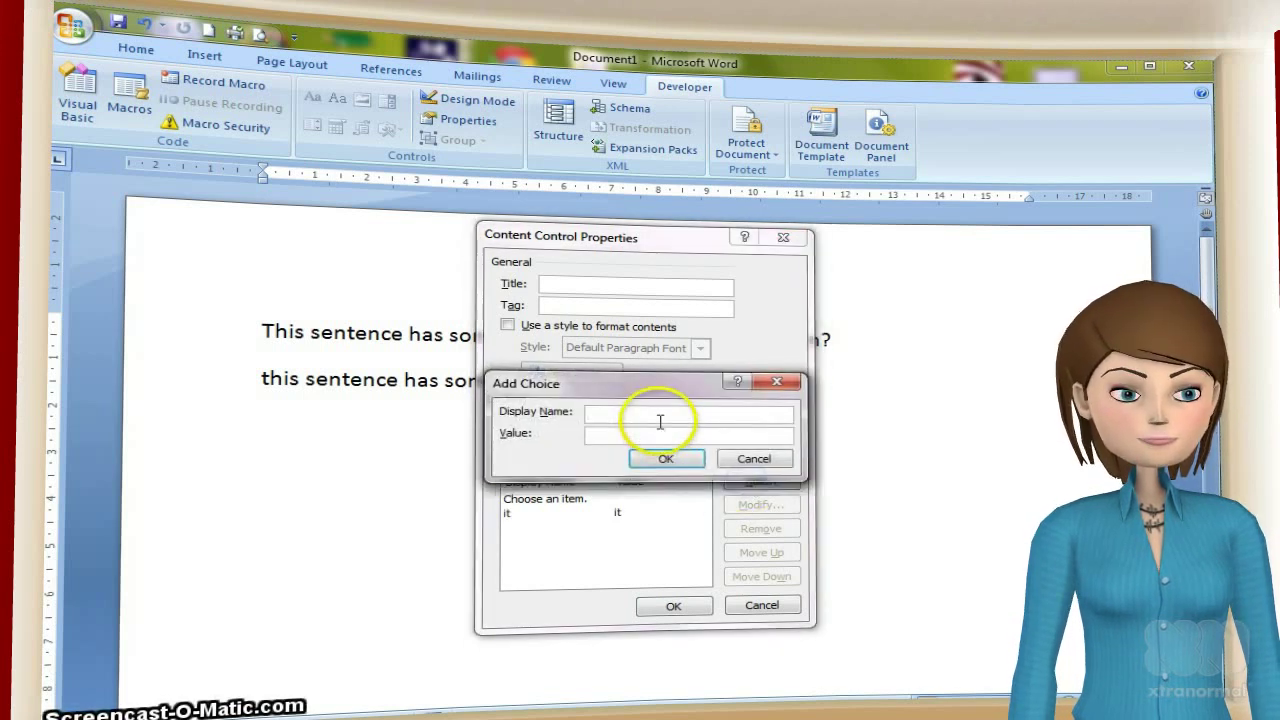
pyautogui.click(658, 414)
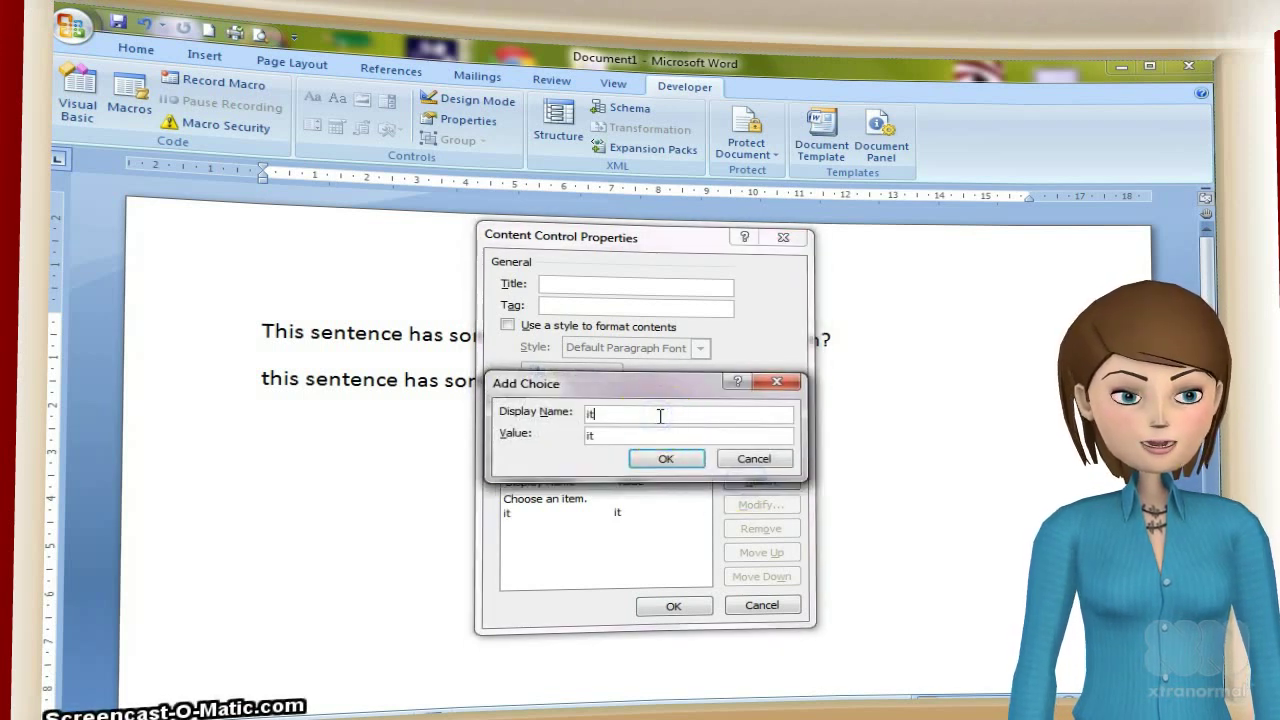
pyautogui.click(672, 461)
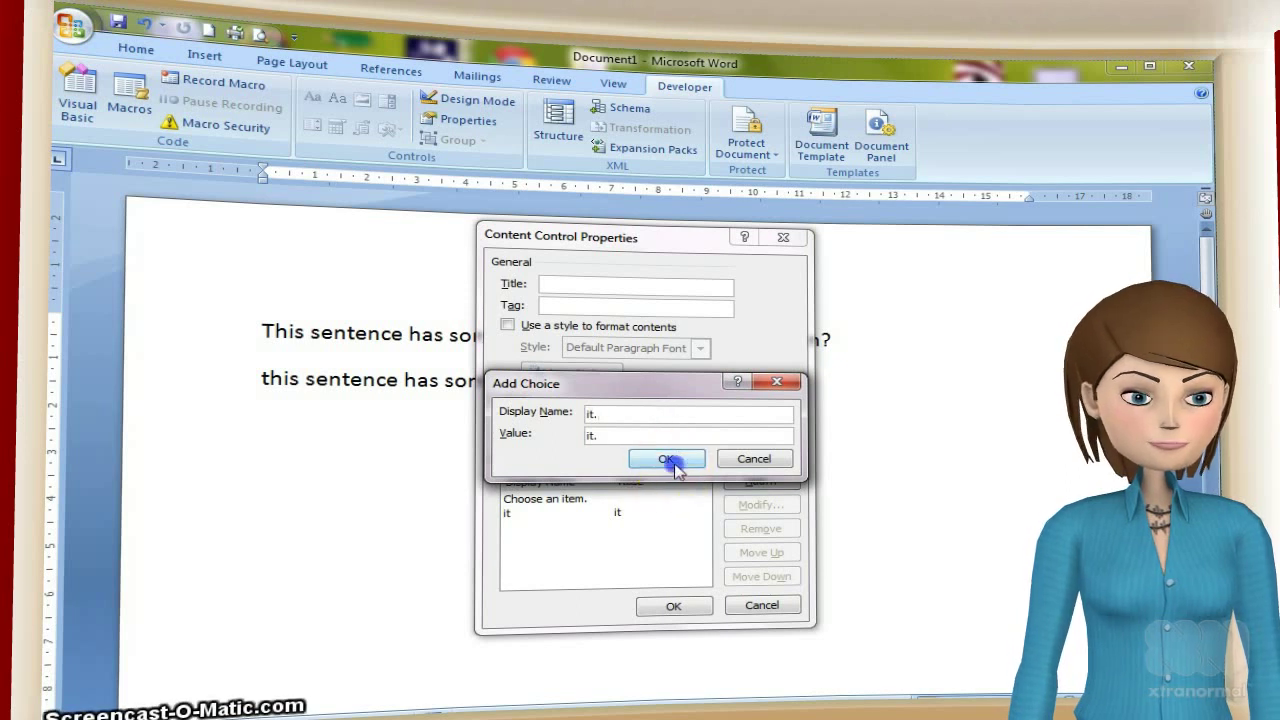
pyautogui.click(575, 499)
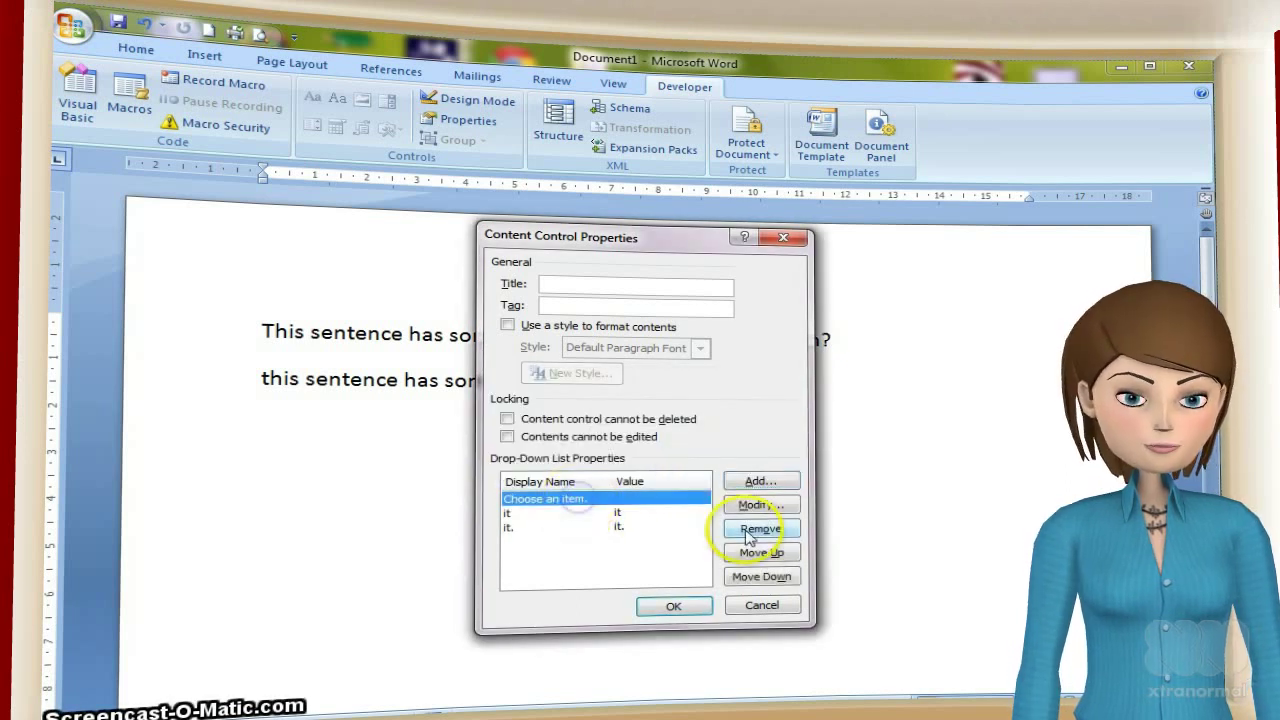
pyautogui.click(761, 531)
pyautogui.click(696, 610)
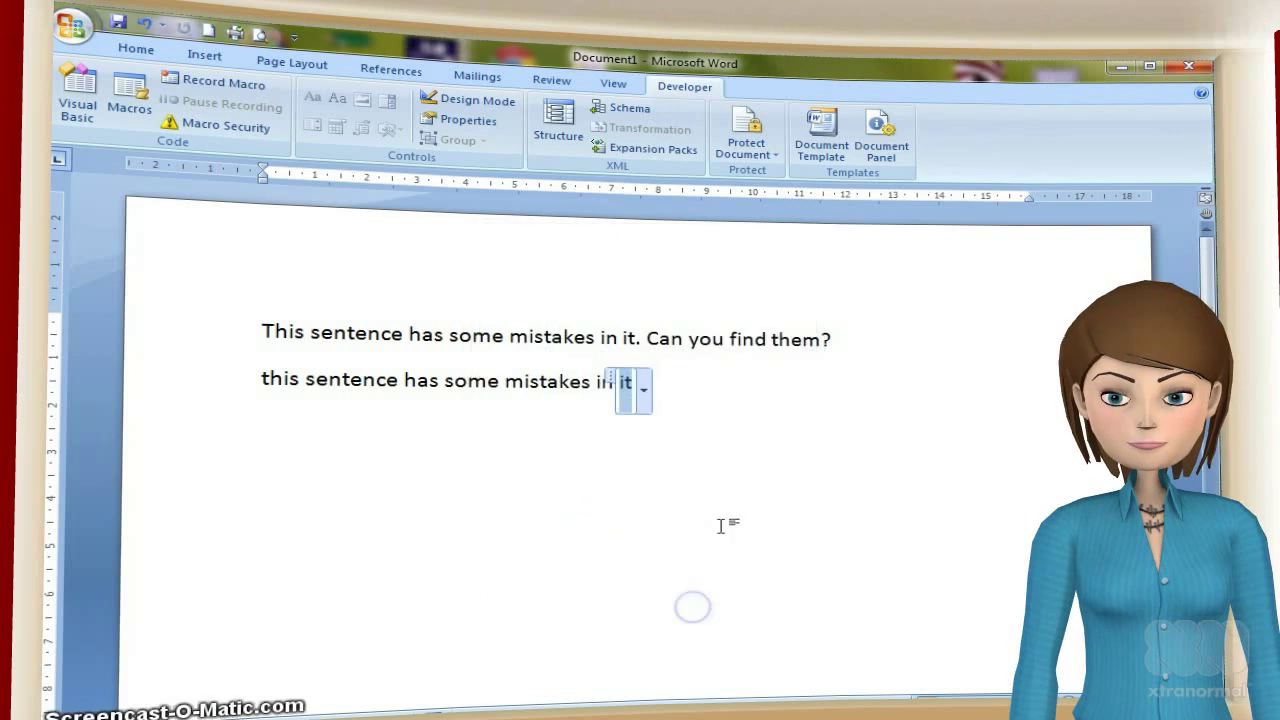
pyautogui.click(696, 412)
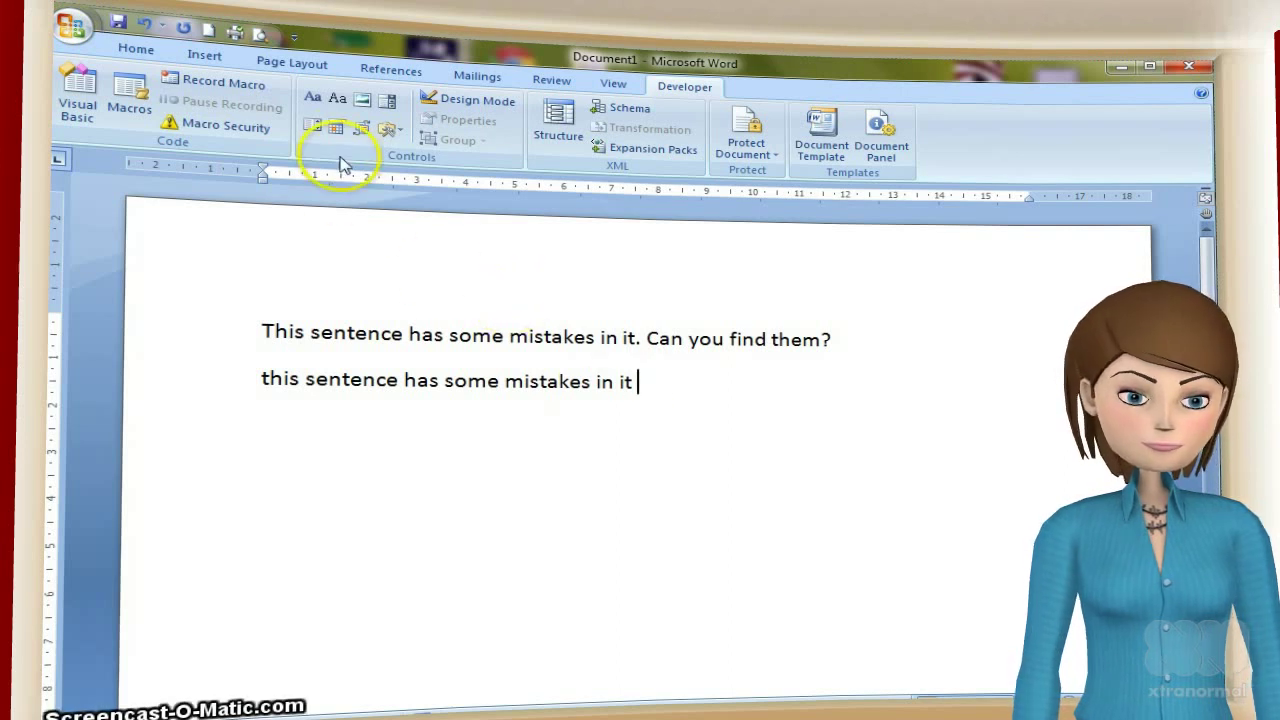
# Step: Insert a drop-down control after 'it' and add the choice 'can'
pyautogui.click(313, 130)
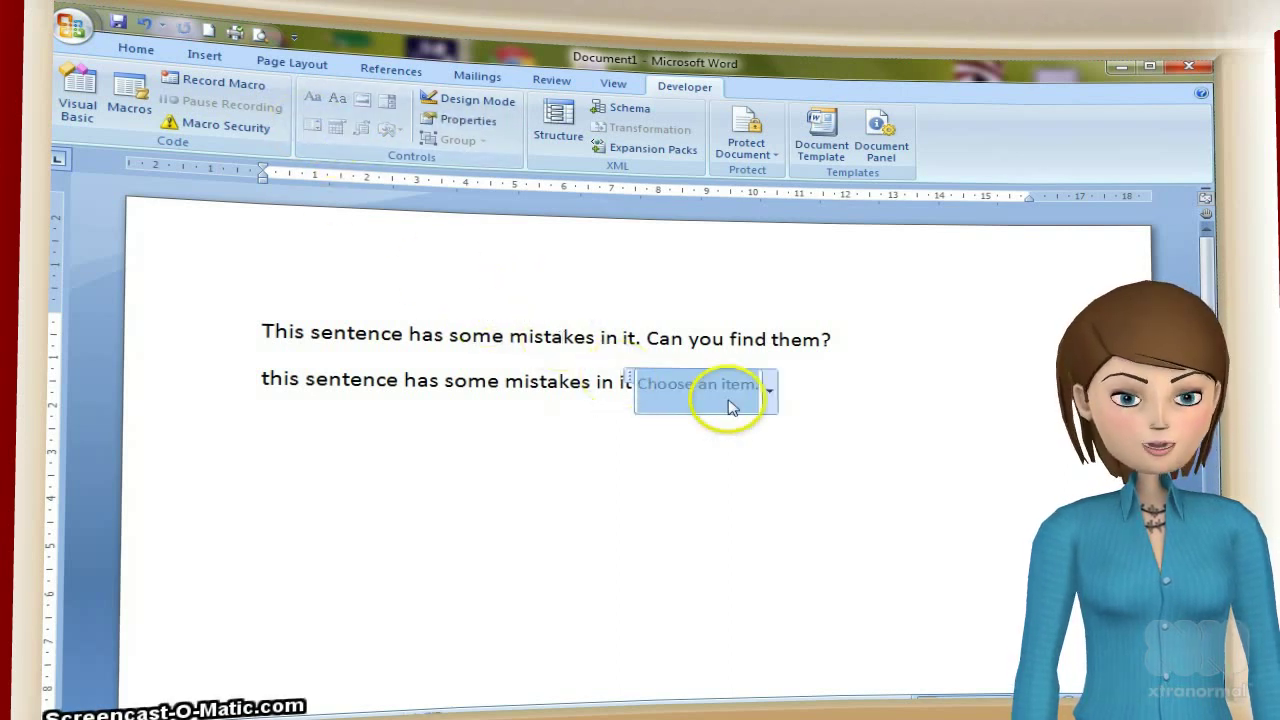
pyautogui.click(447, 124)
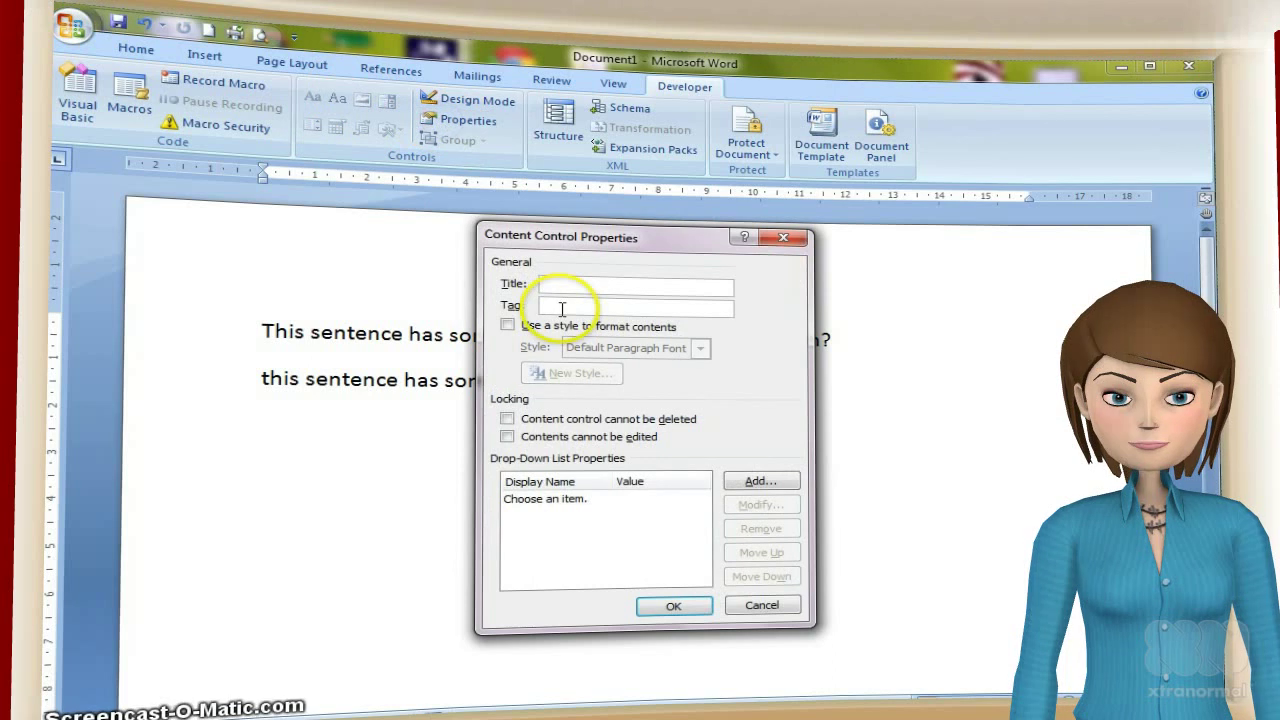
pyautogui.click(748, 482)
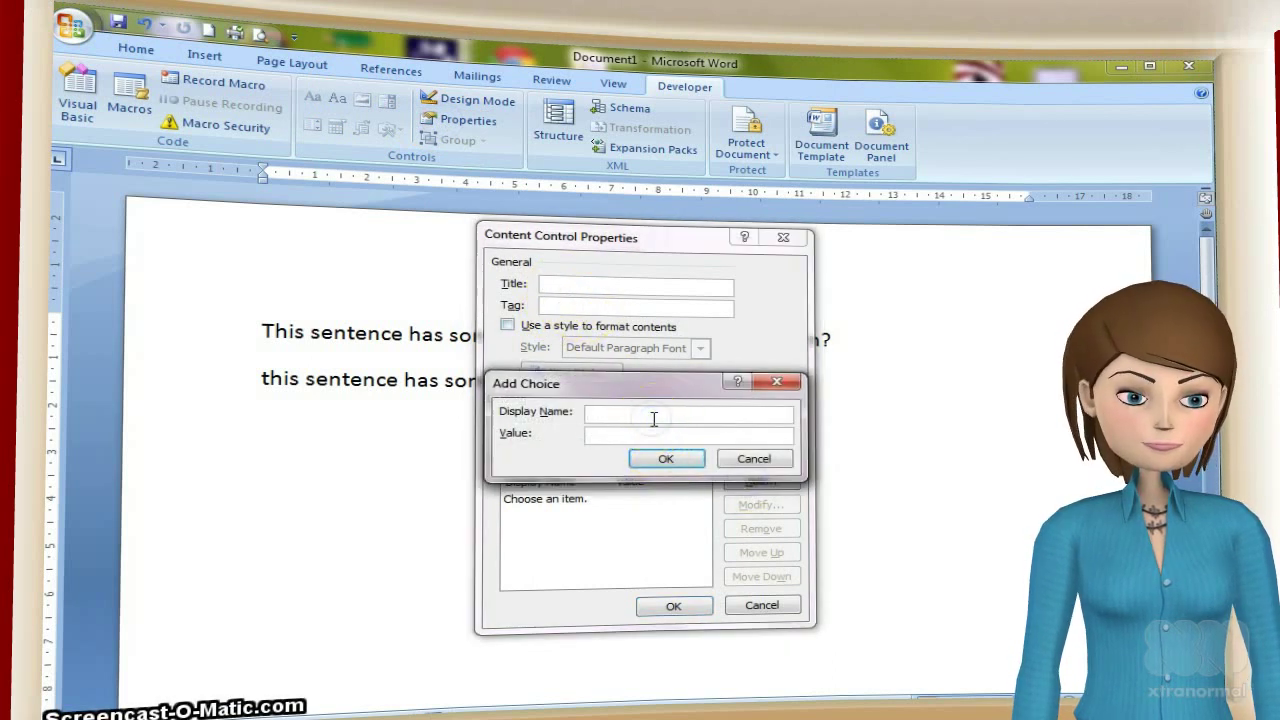
pyautogui.write('can')
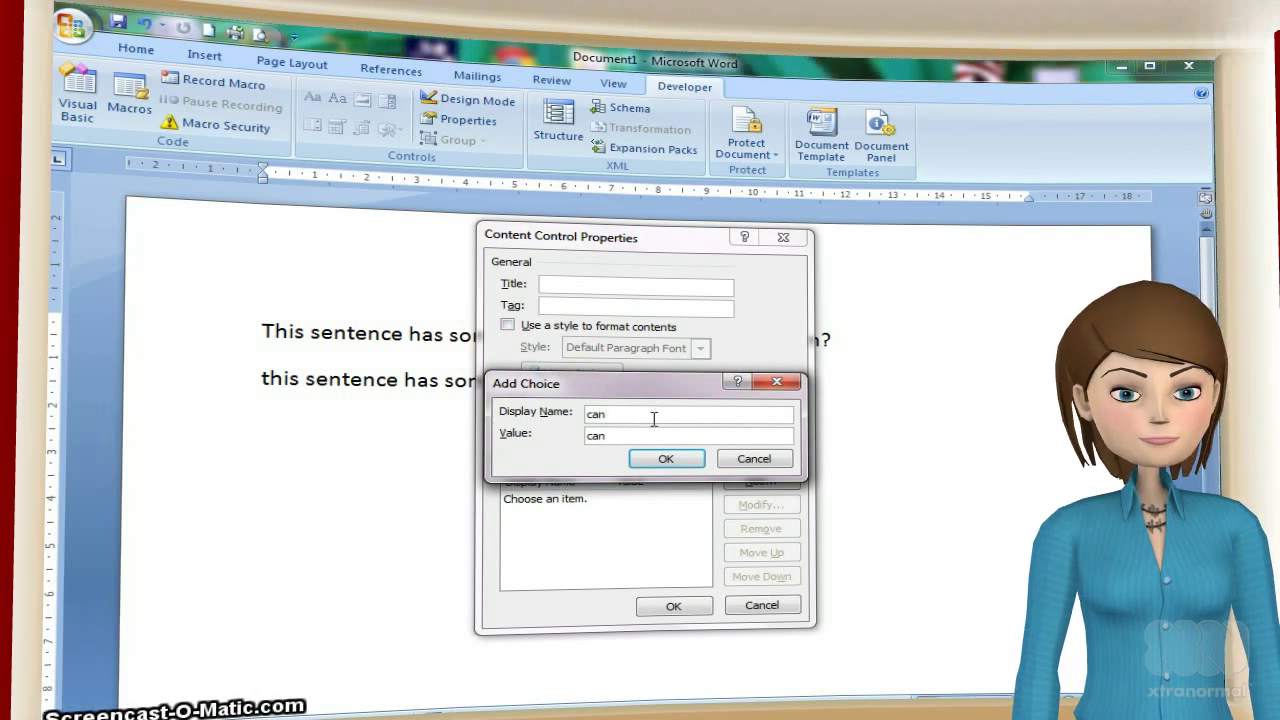
pyautogui.click(660, 466)
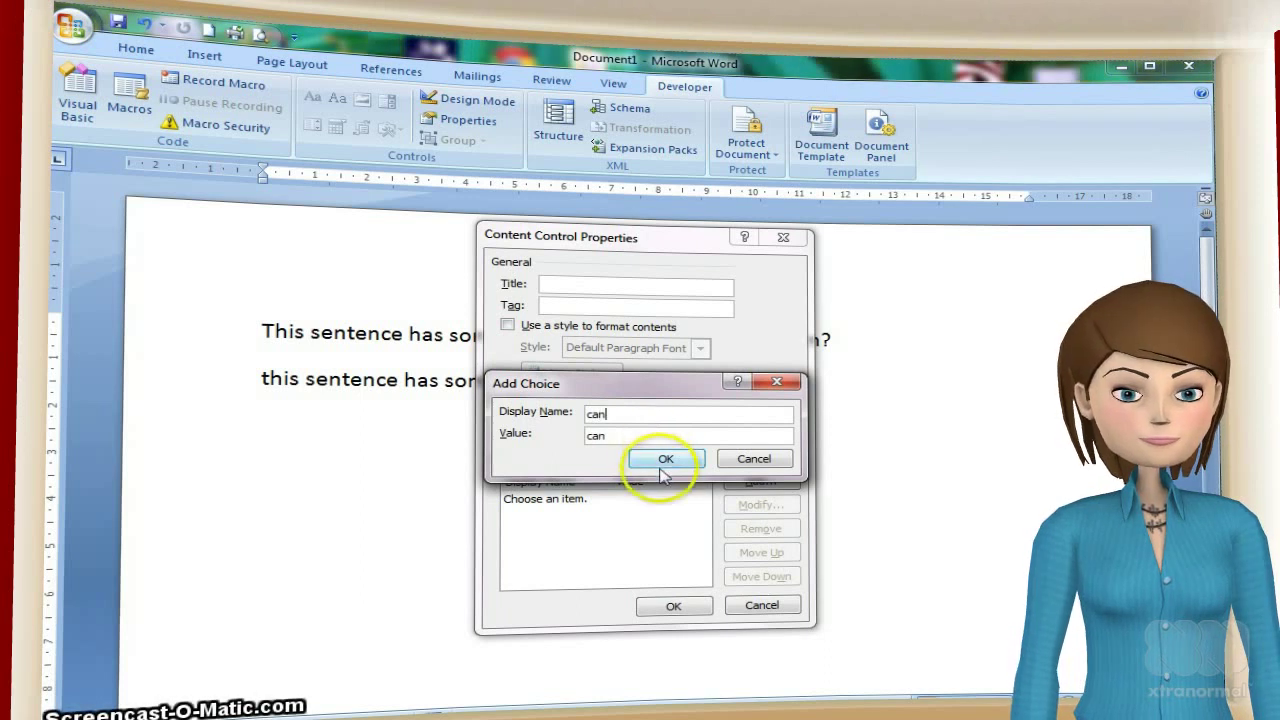
pyautogui.click(669, 610)
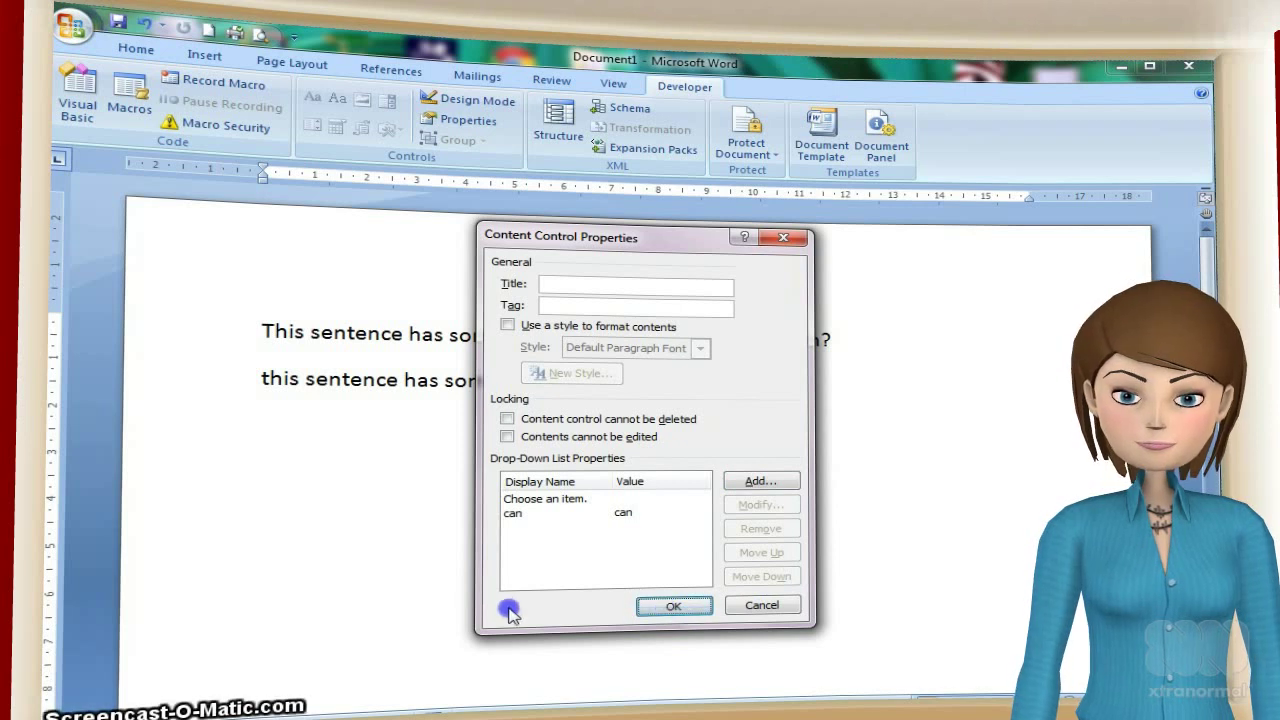
# Step: Add 'Can', remove the 'Choose an item.' placeholder, and set the drop-down to 'can'
pyautogui.click(757, 481)
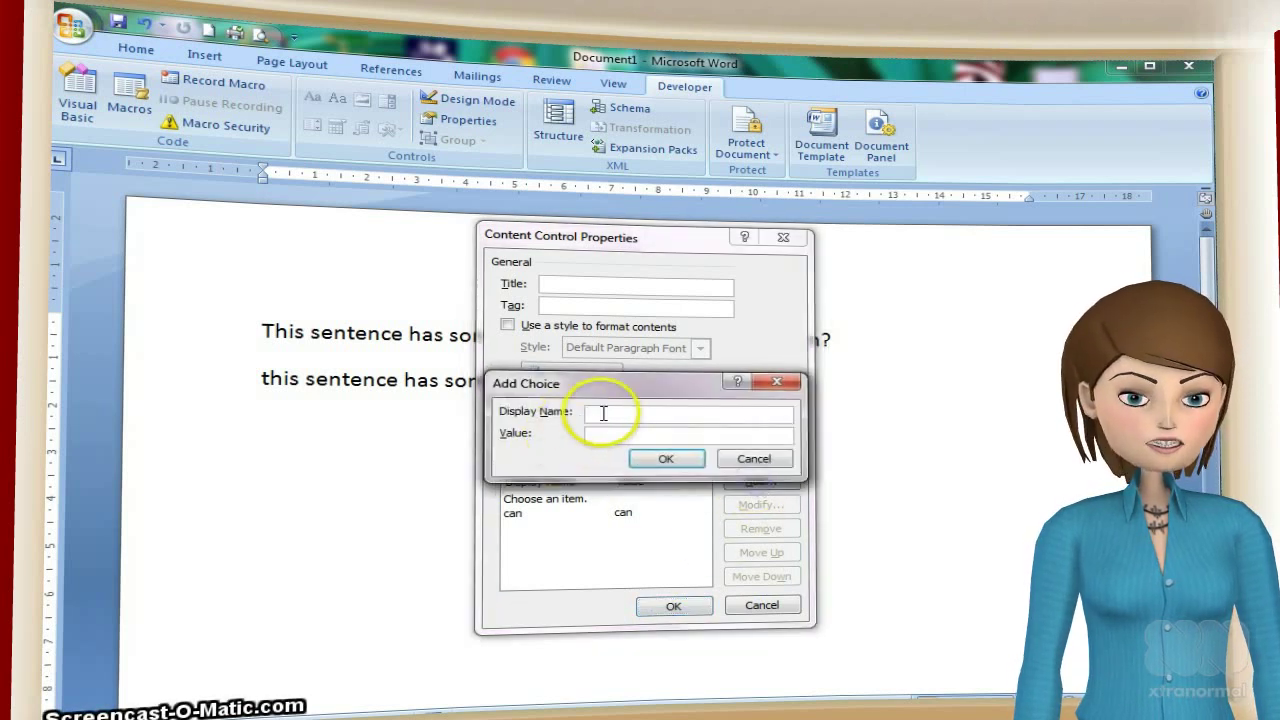
pyautogui.click(601, 413)
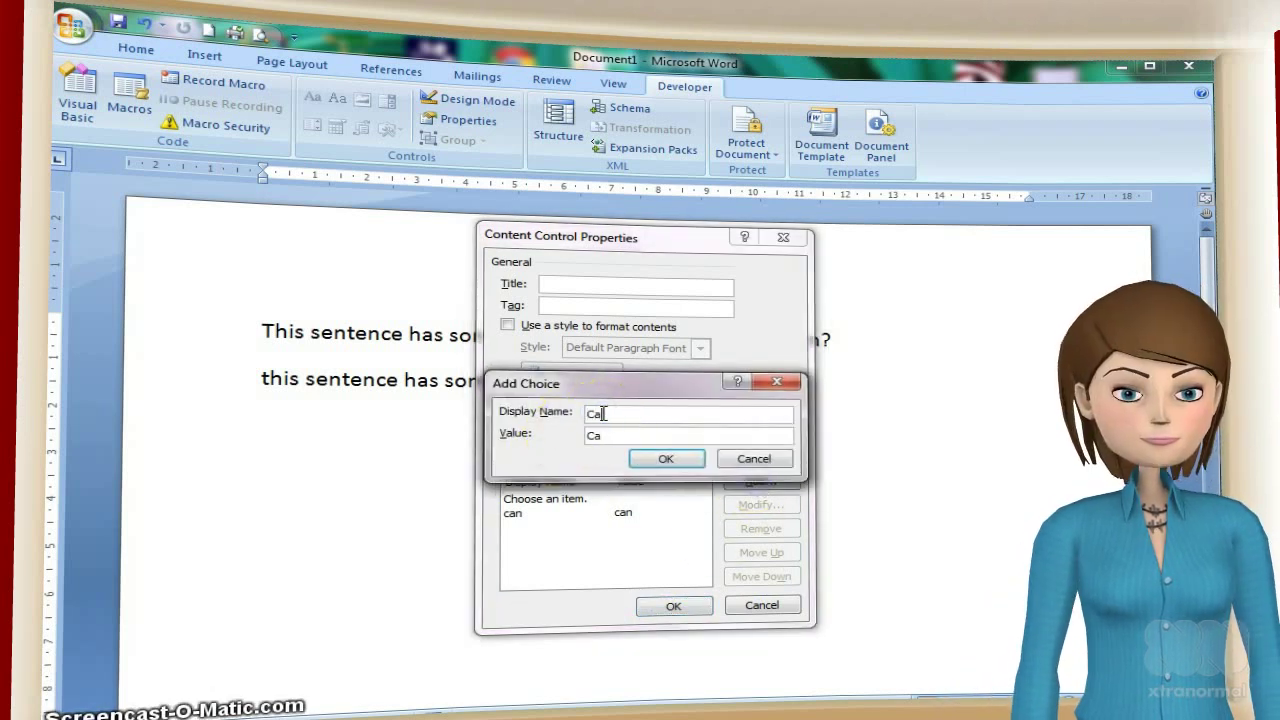
pyautogui.click(666, 458)
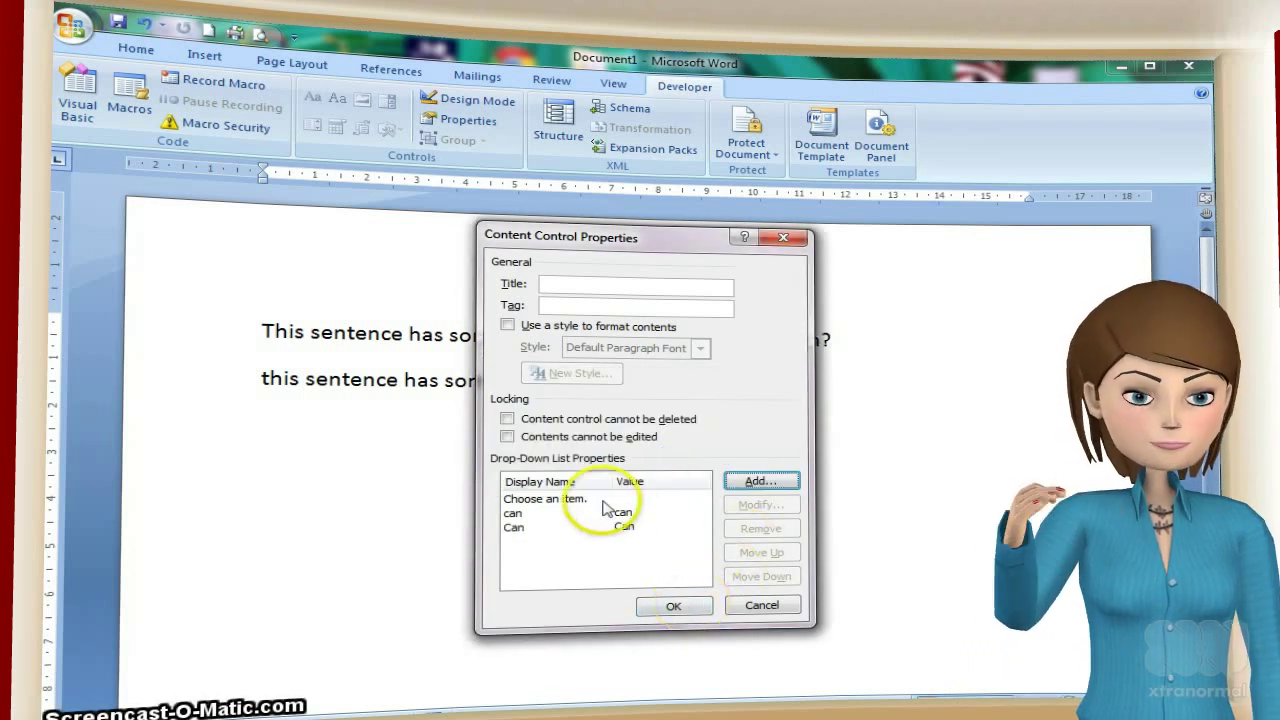
pyautogui.click(560, 500)
pyautogui.click(761, 528)
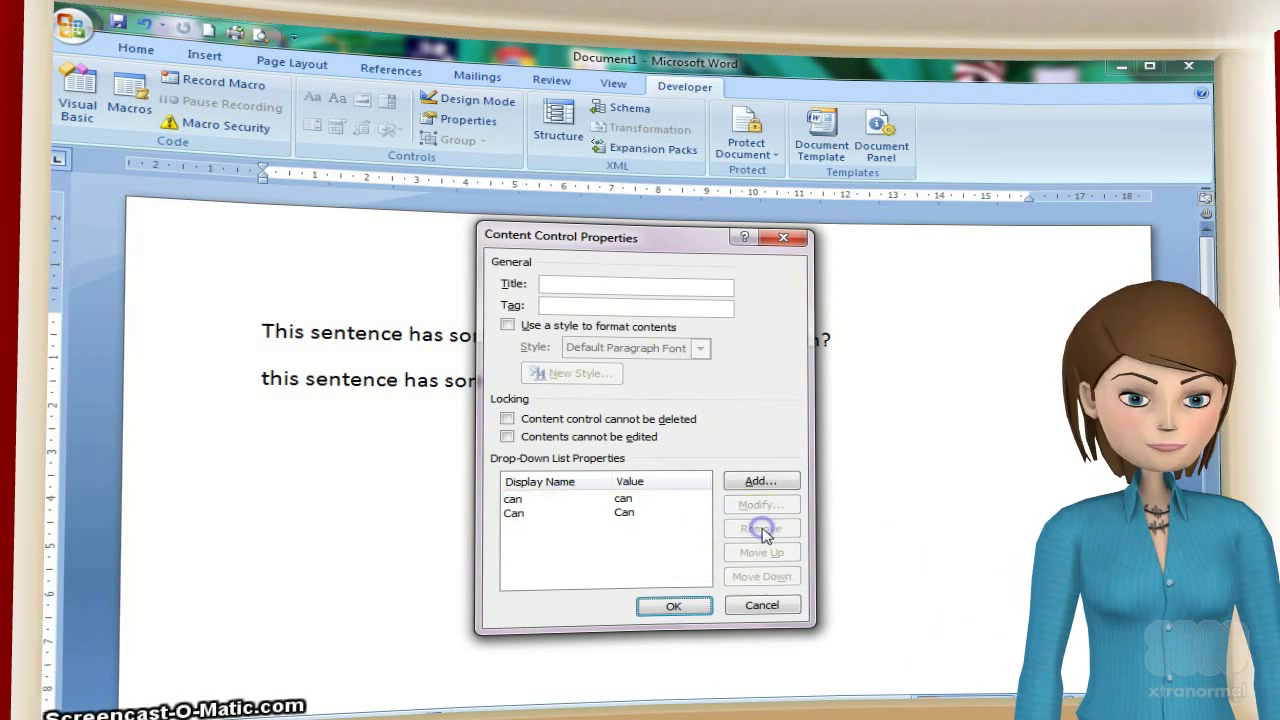
pyautogui.click(675, 608)
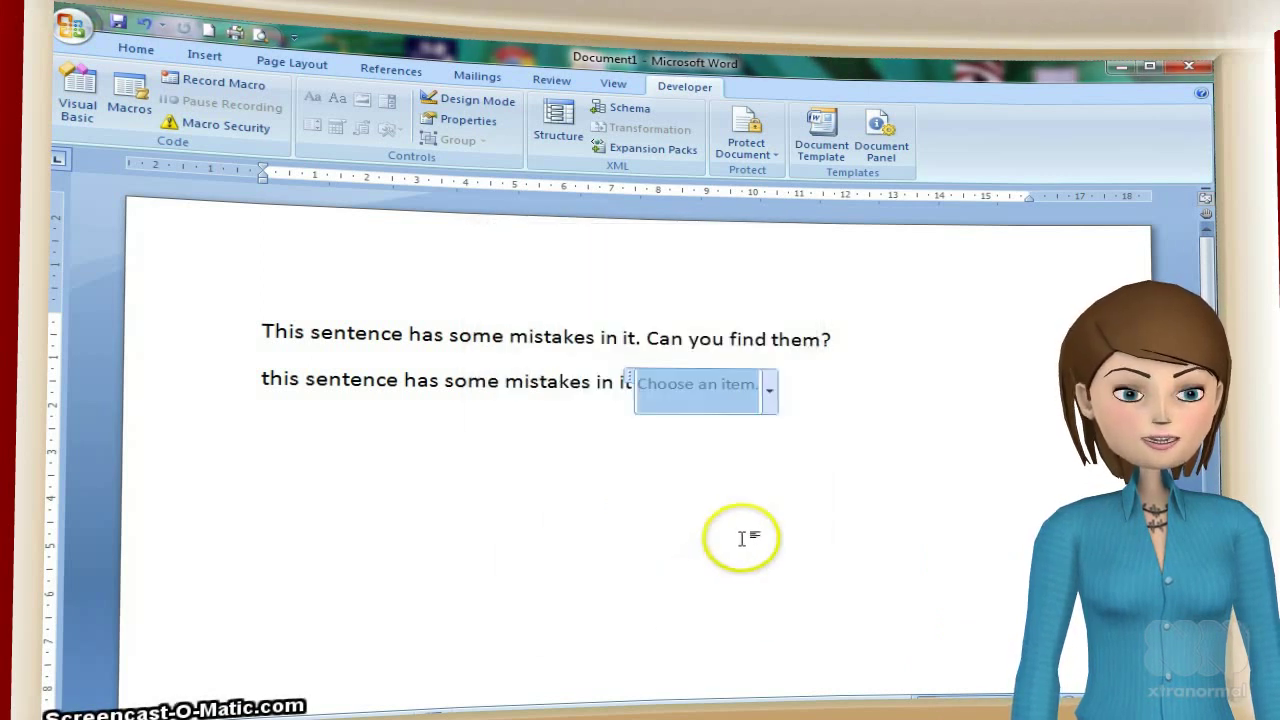
pyautogui.click(768, 392)
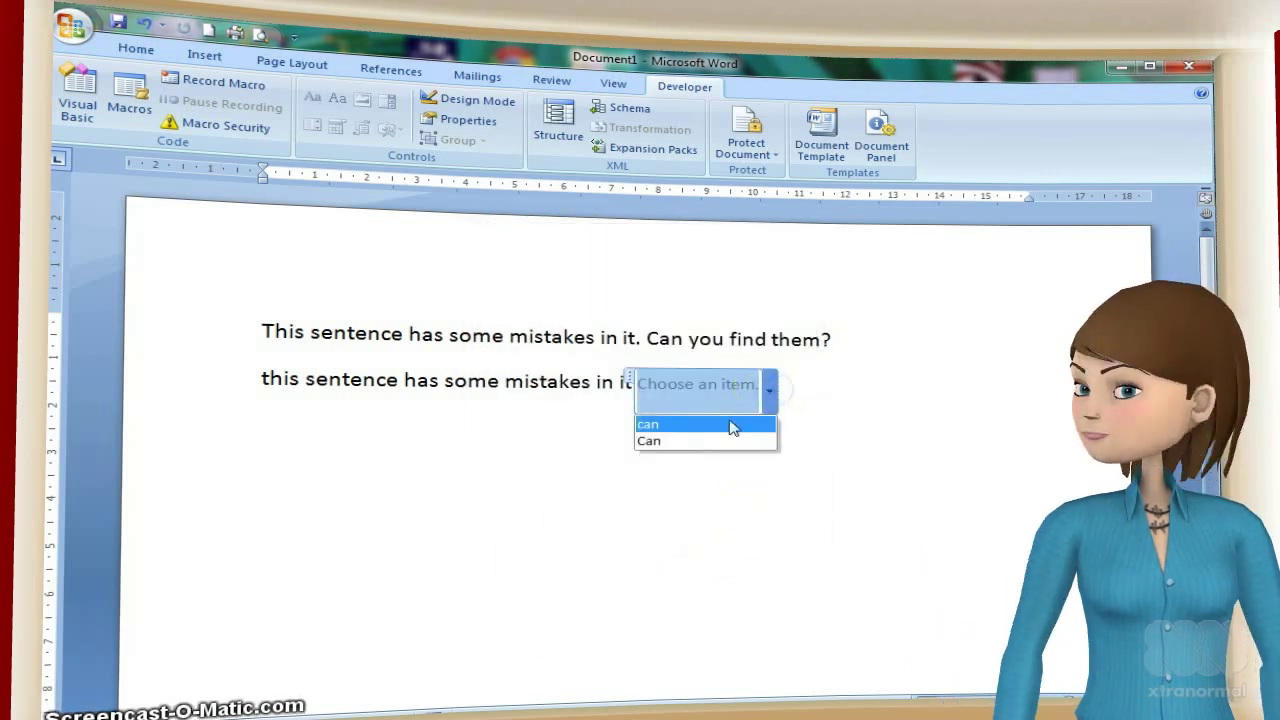
pyautogui.click(728, 425)
pyautogui.click(711, 388)
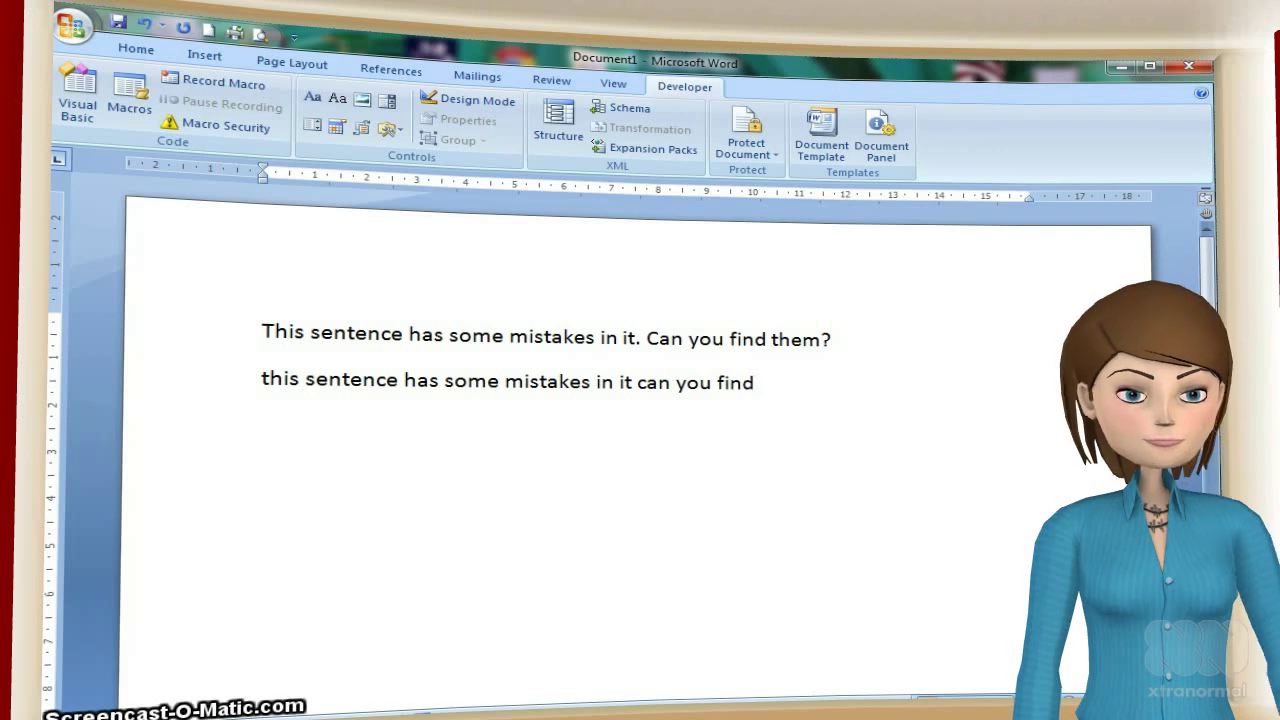
# Step: Turn the final word 'them' into a drop-down control with the choice 'them'
pyautogui.click(820, 383)
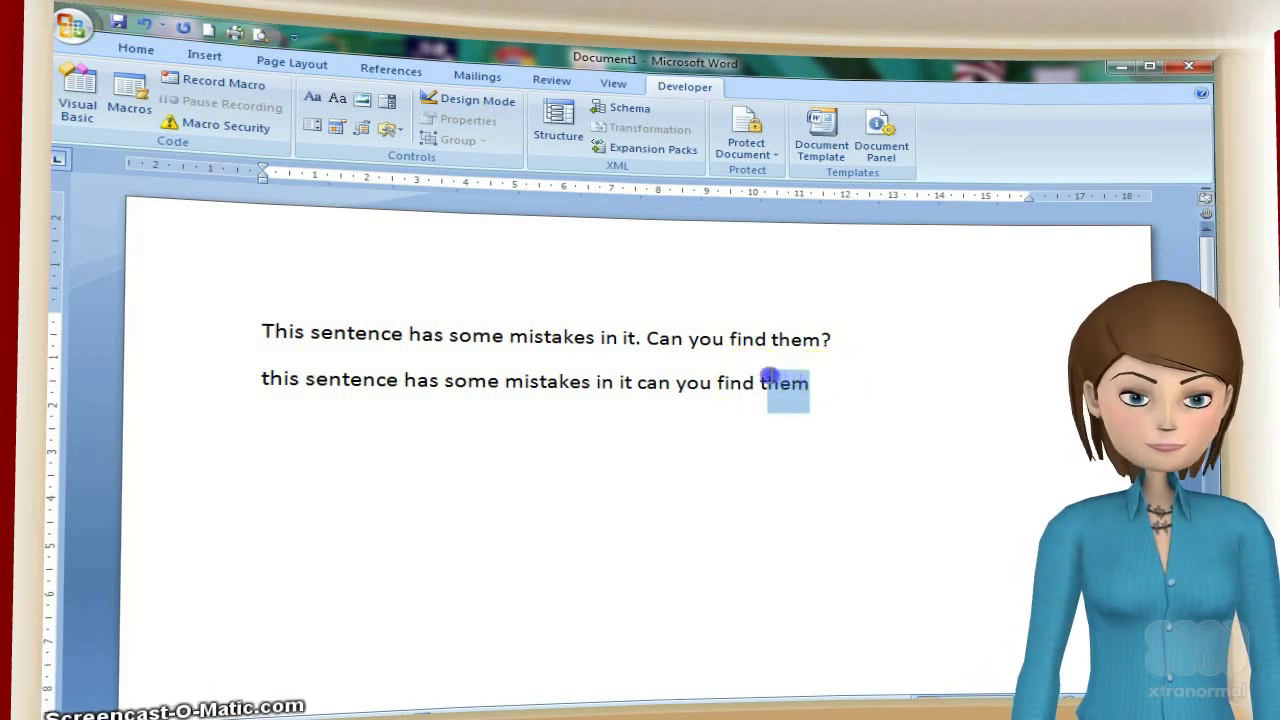
pyautogui.click(313, 127)
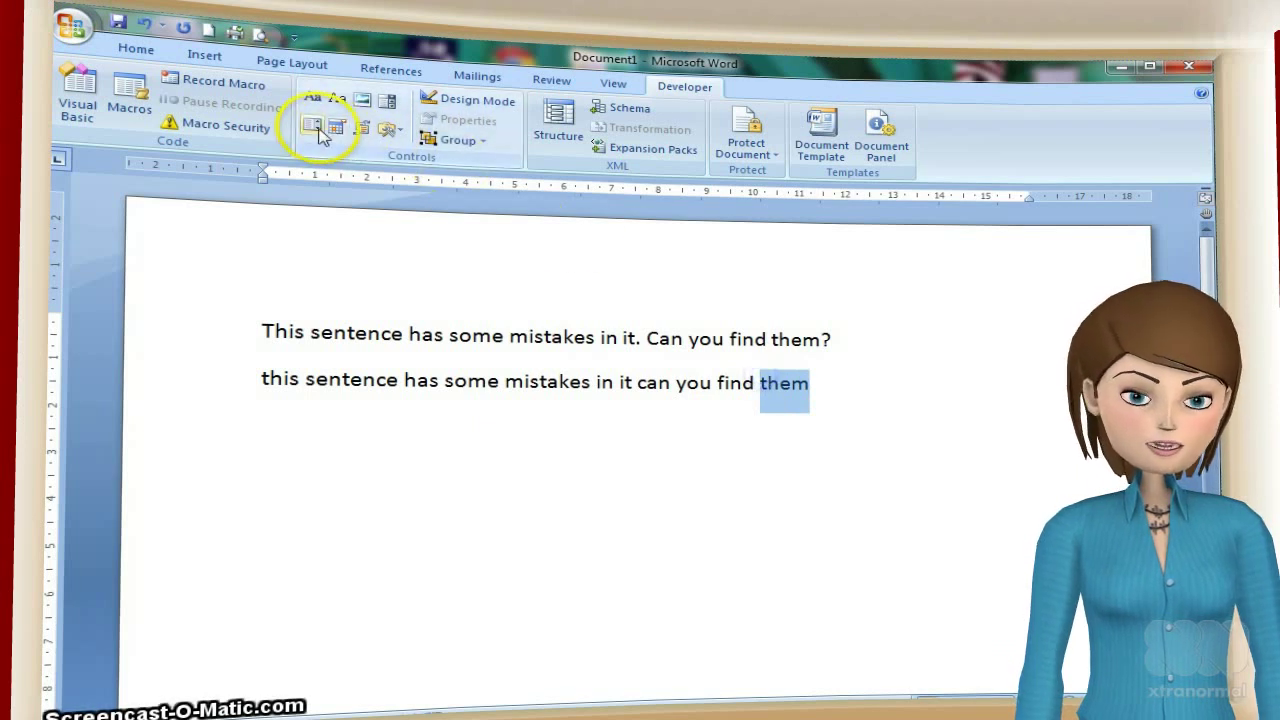
pyautogui.click(543, 317)
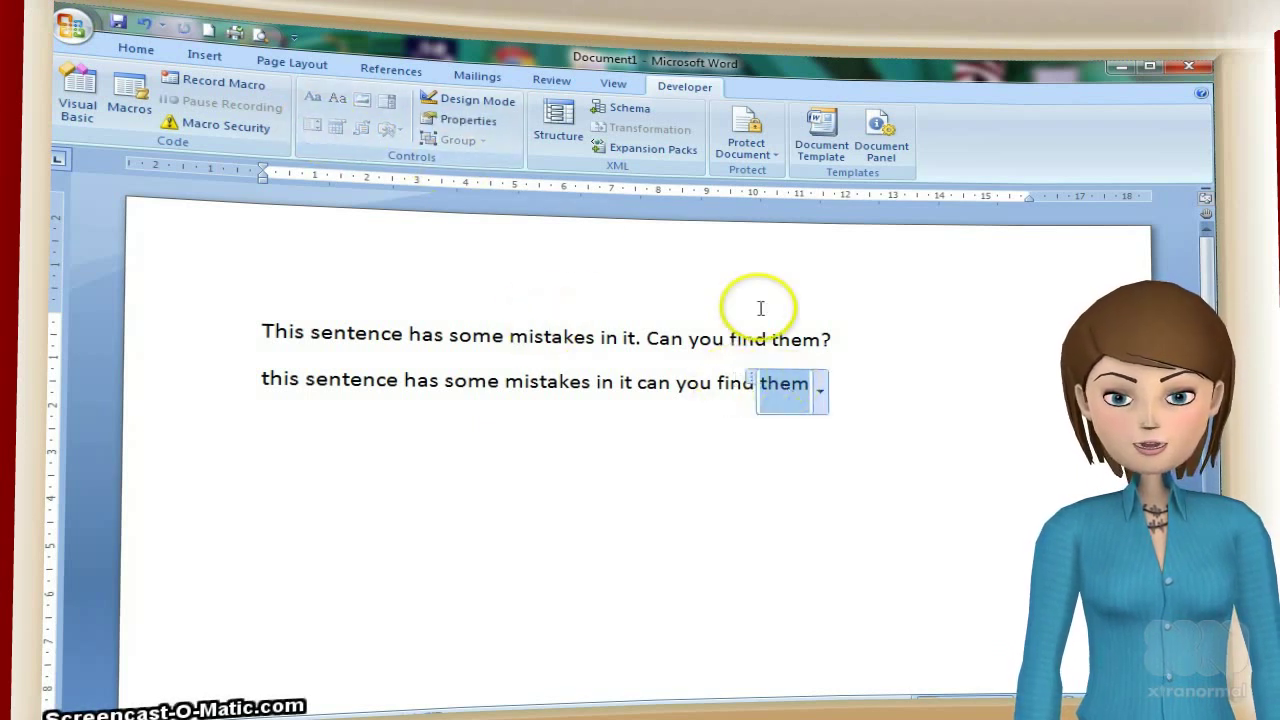
pyautogui.click(468, 121)
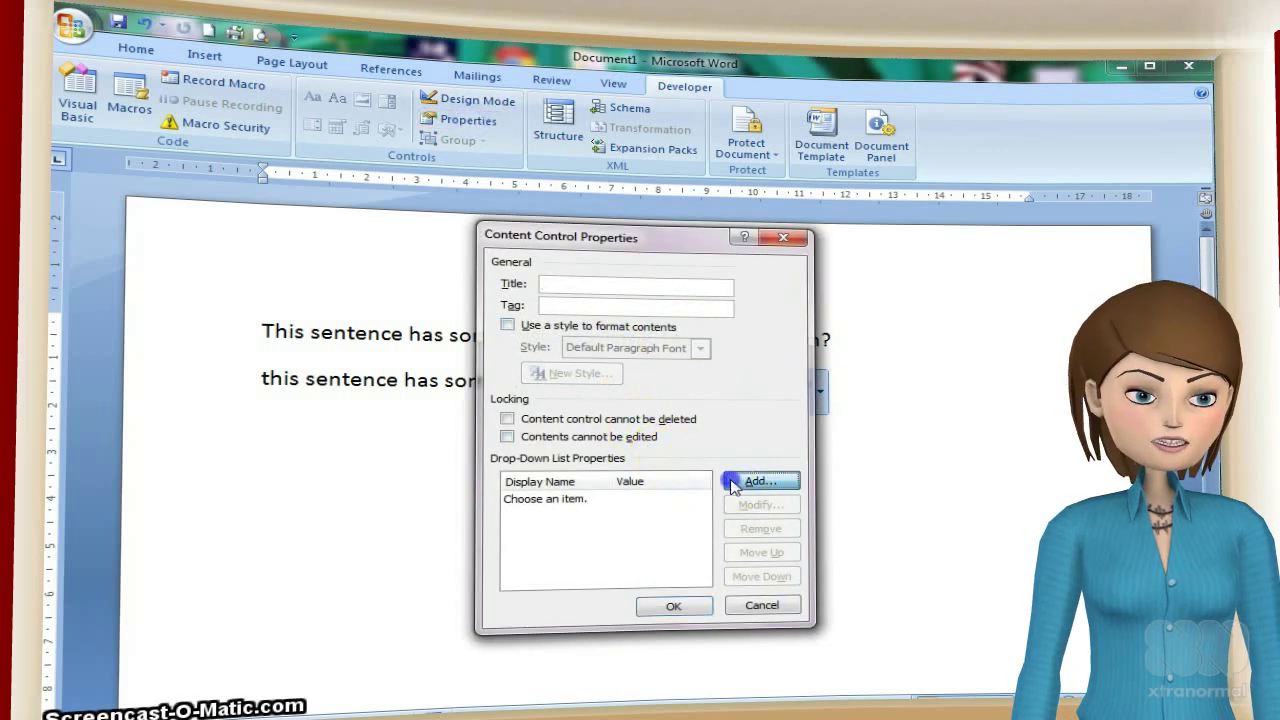
pyautogui.click(755, 481)
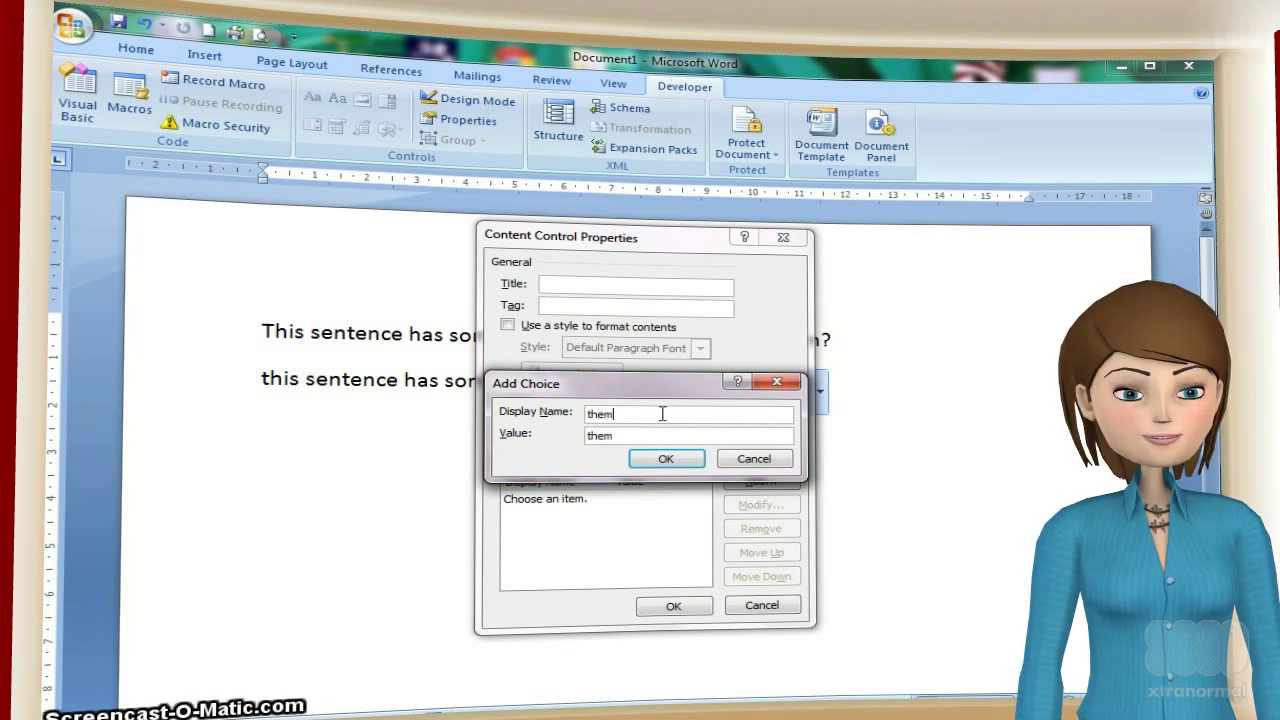
pyautogui.click(667, 458)
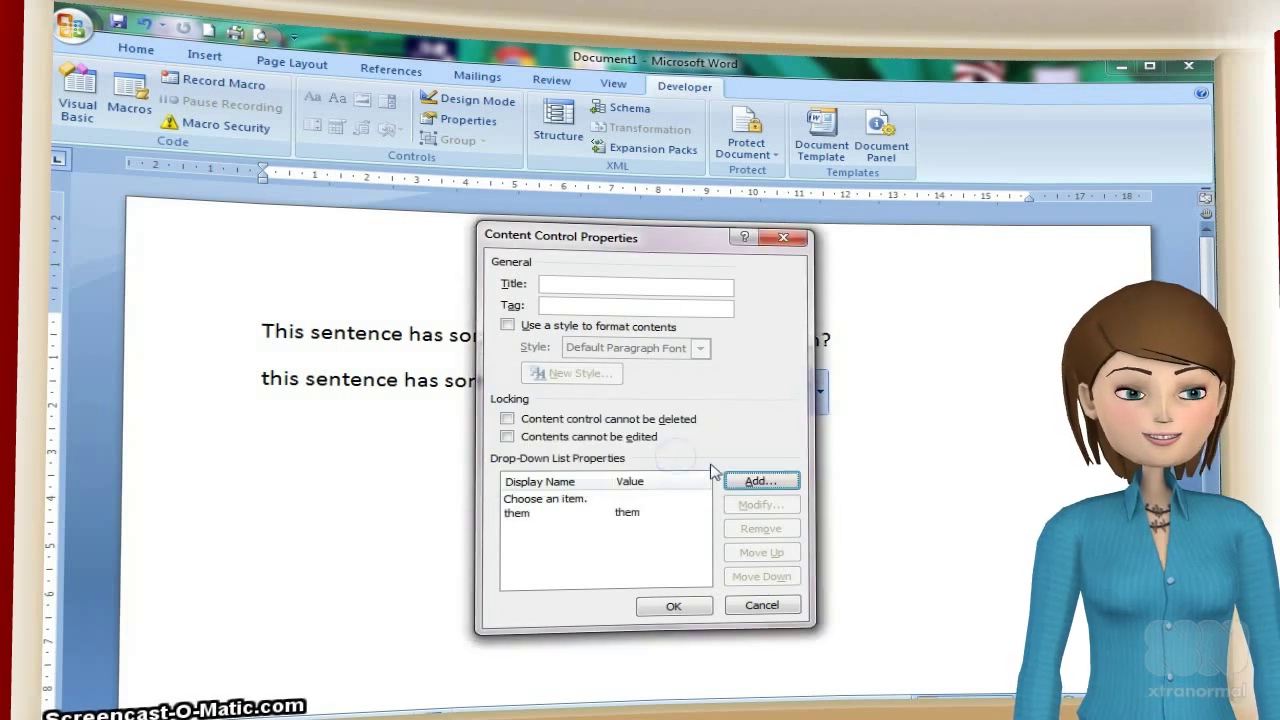
# Step: Add the choices 'them.' and 'them?' to the drop-down
pyautogui.click(755, 481)
pyautogui.click(628, 414)
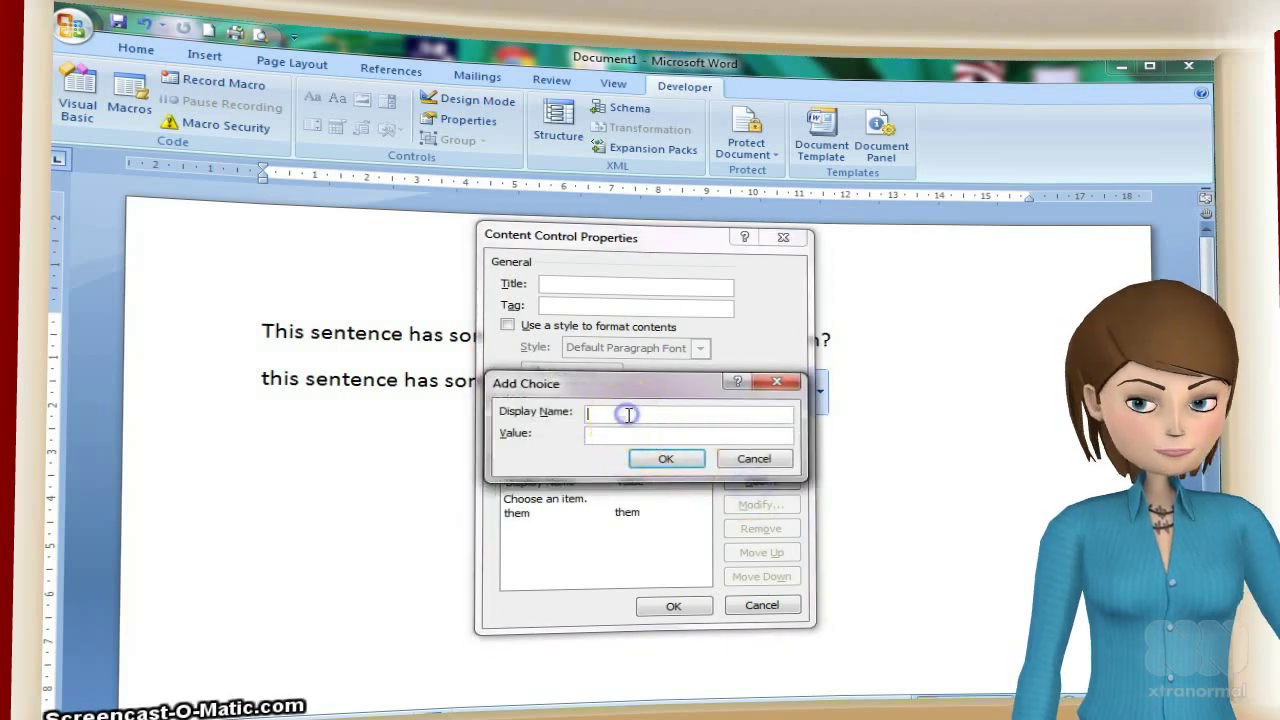
pyautogui.write('them')
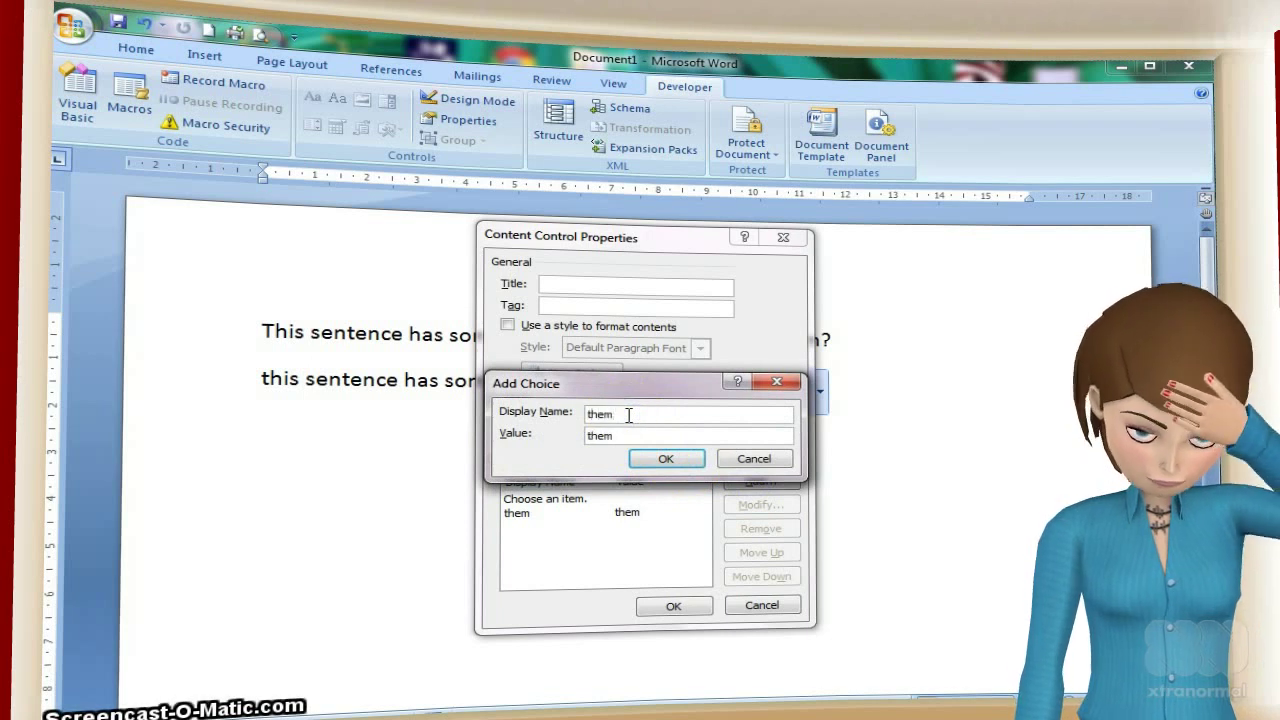
pyautogui.write('.')
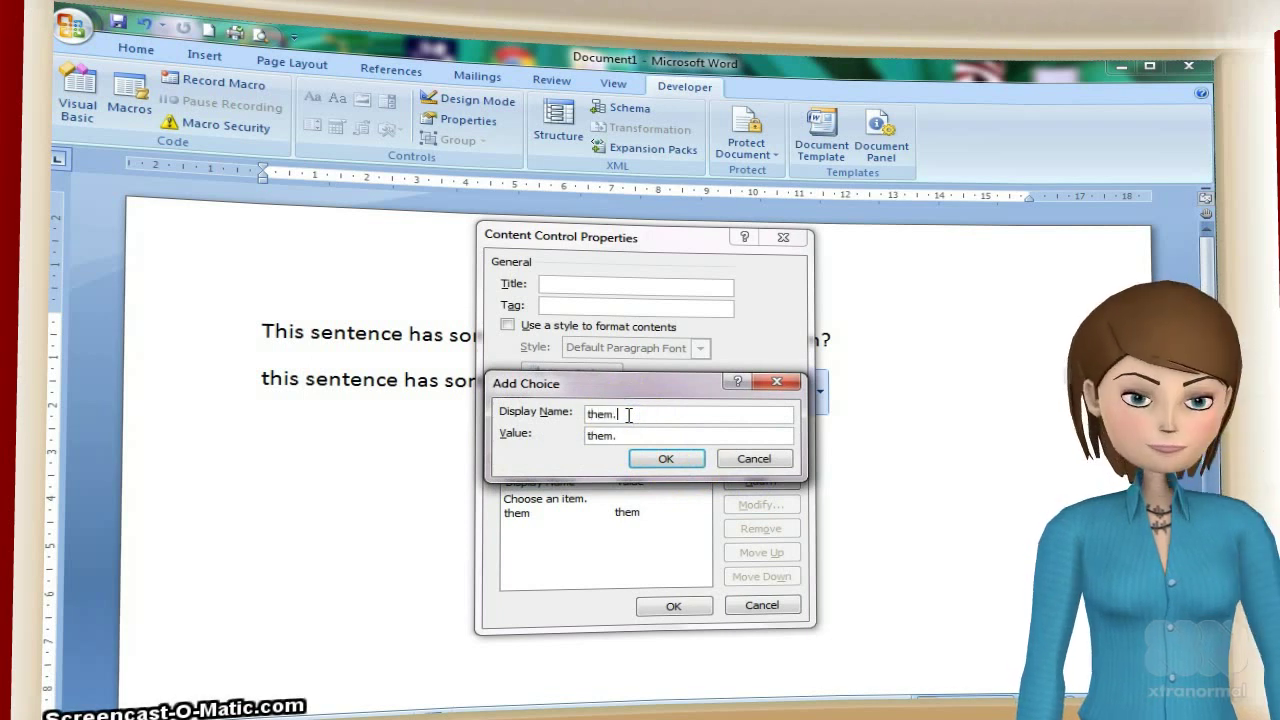
pyautogui.click(666, 460)
pyautogui.click(755, 481)
pyautogui.click(623, 414)
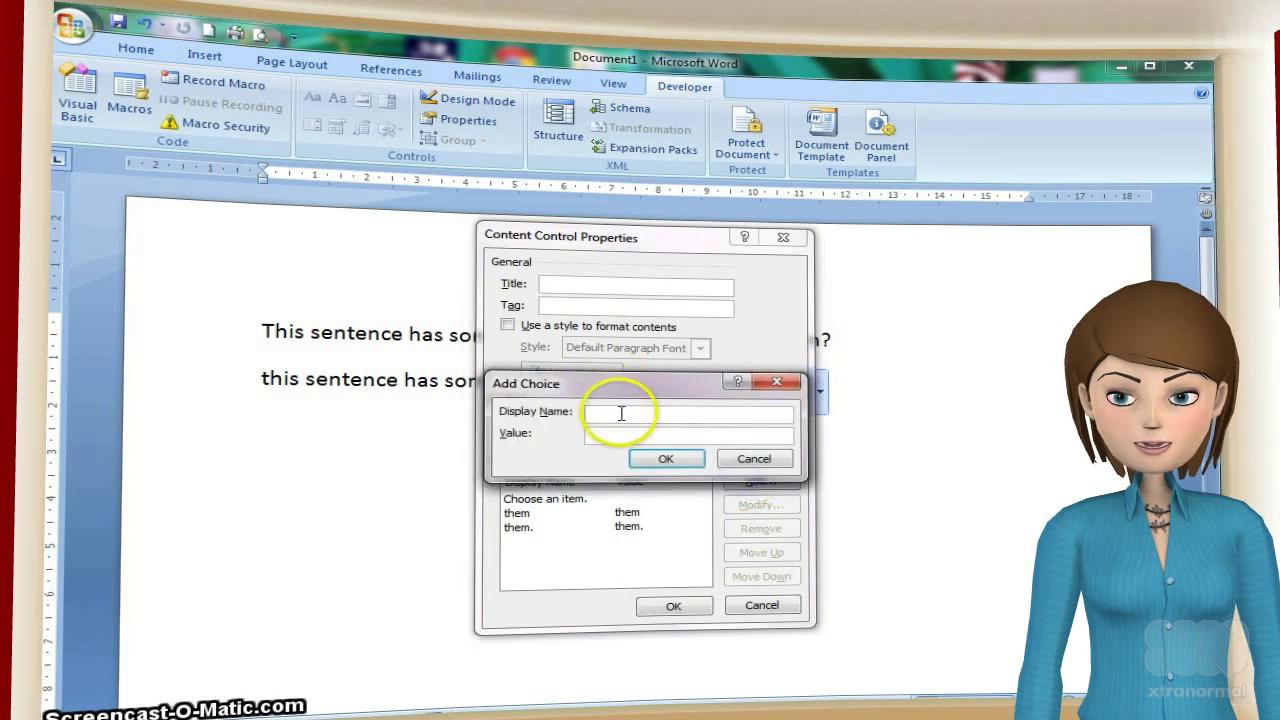
pyautogui.write('them?')
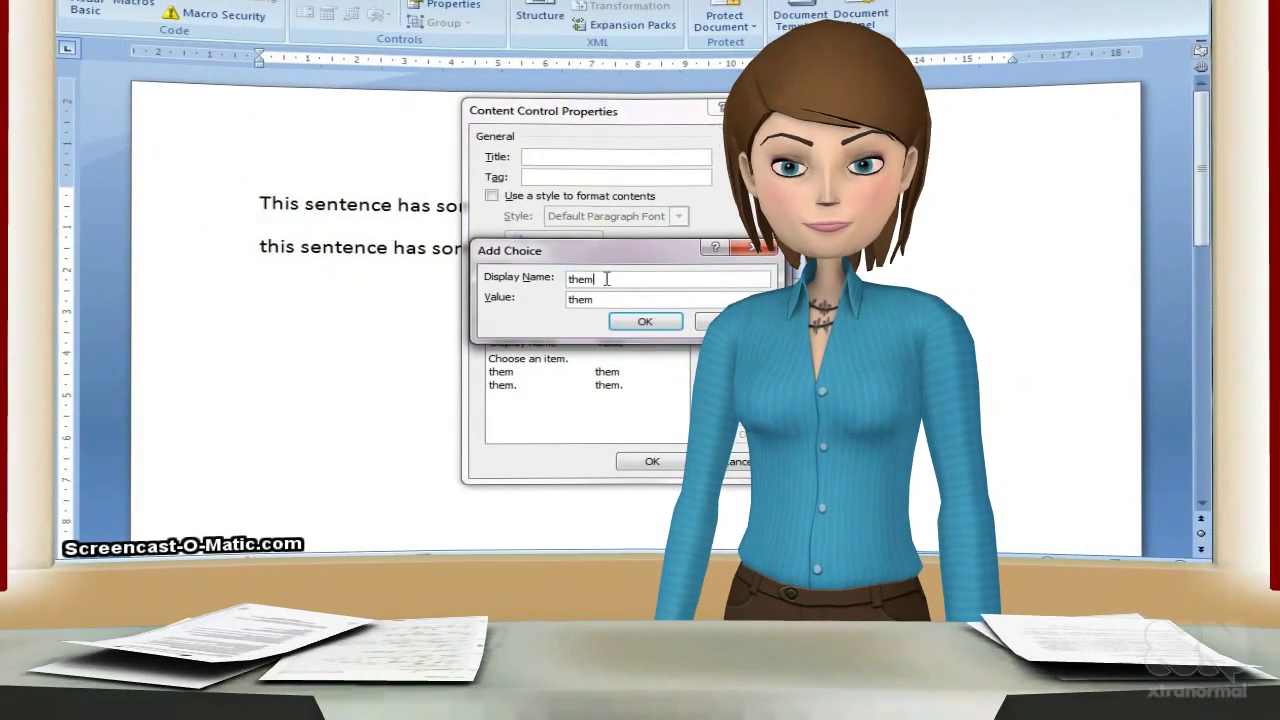
pyautogui.click(645, 321)
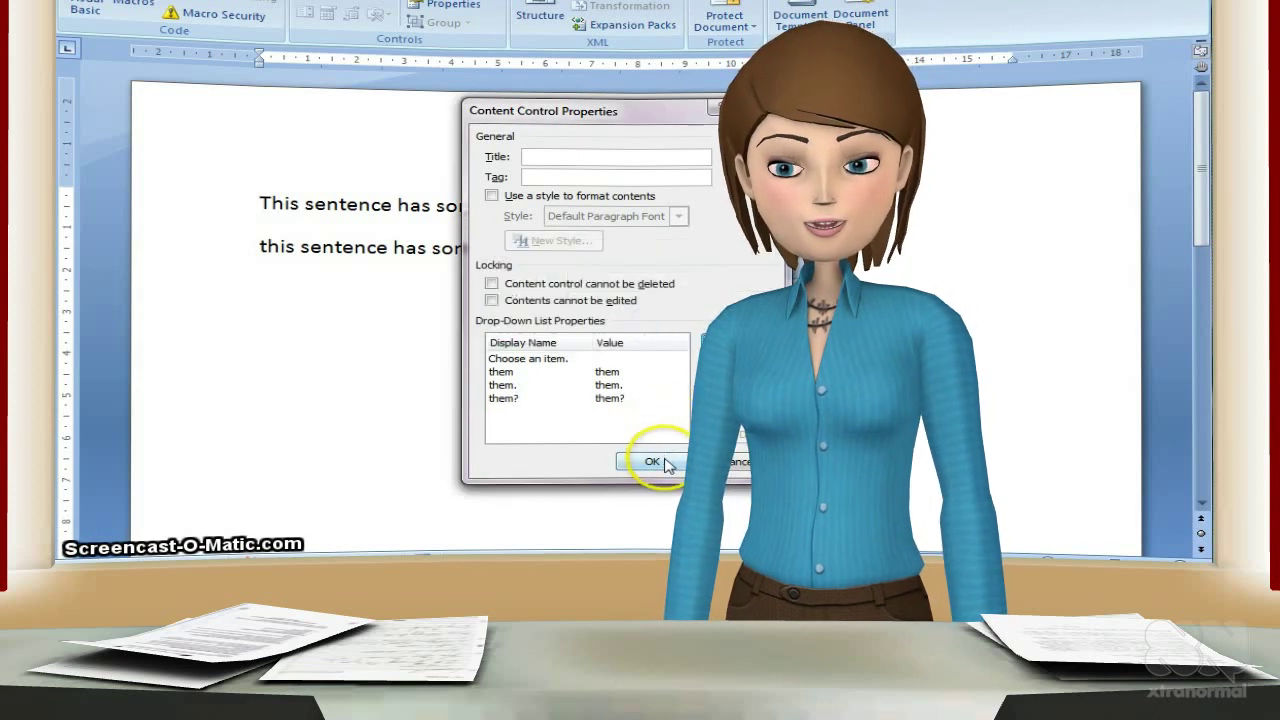